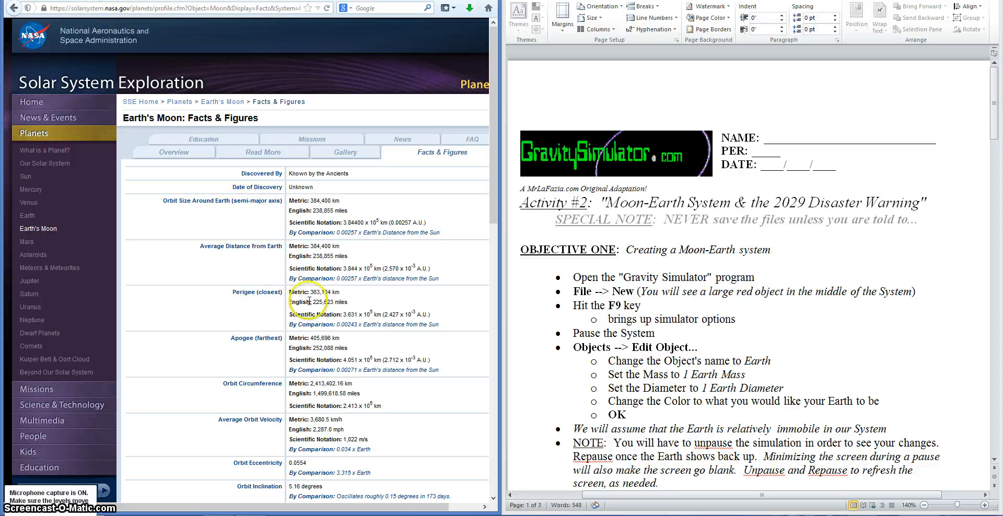
click(754, 278)
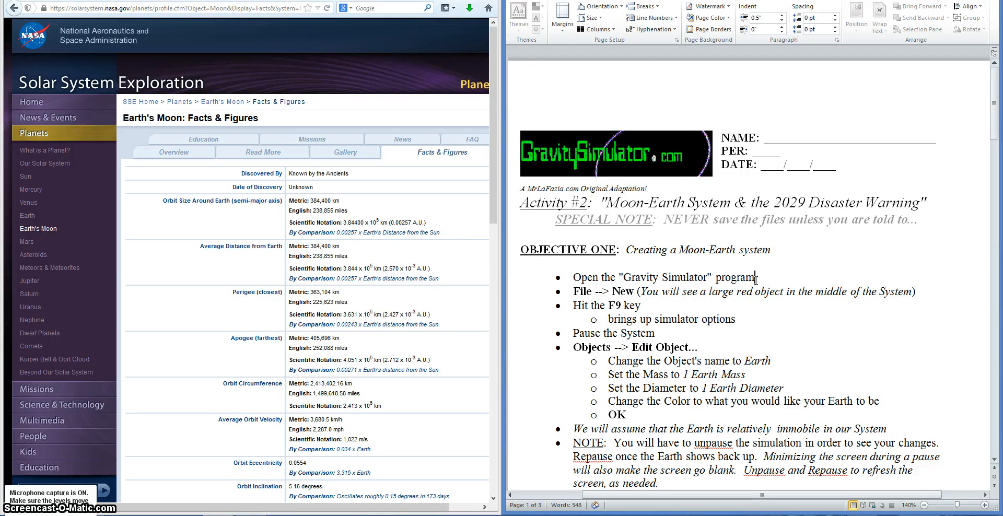
scroll(746, 259, down, 1)
scroll(747, 259, up, 1)
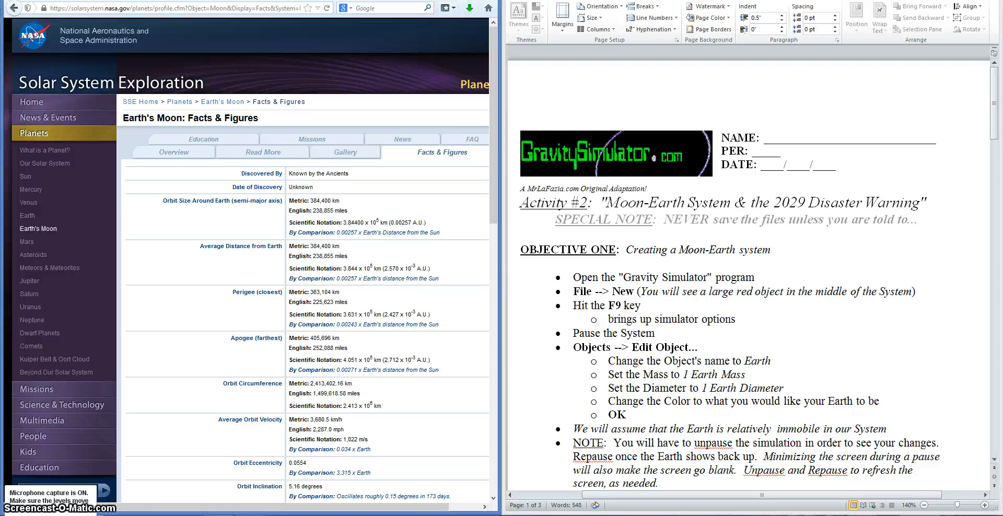
Step: Open gravitysimulator.com in a new browser tab
key(ctrl+t)
text(gravity)
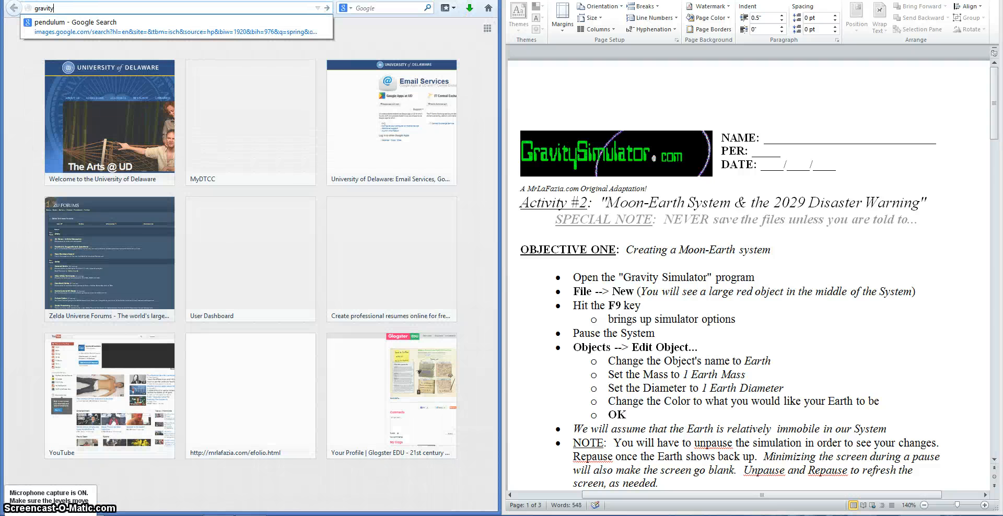
text(simulator.com)
key(Return)
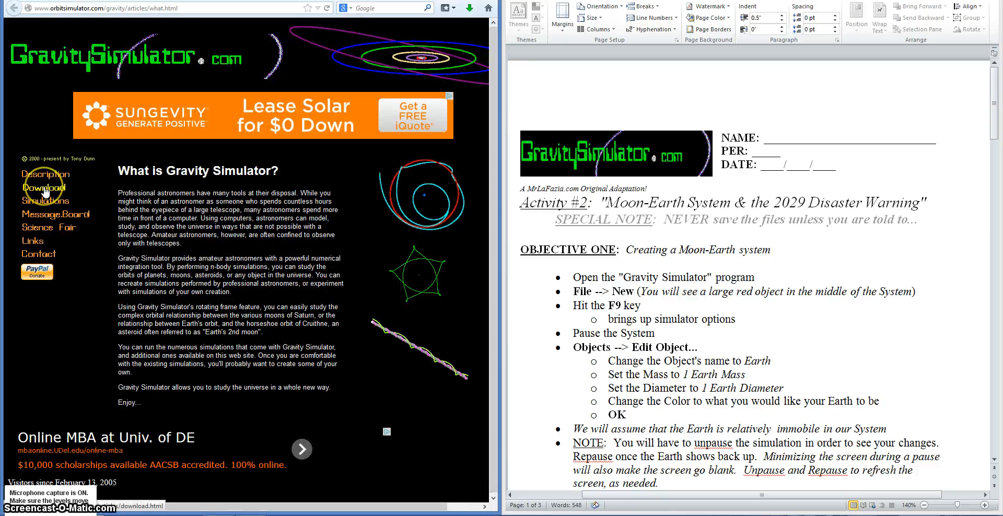
Step: Go to the Download page, agree to the terms, and download GravitySimulatorSetup.exe
click(45, 191)
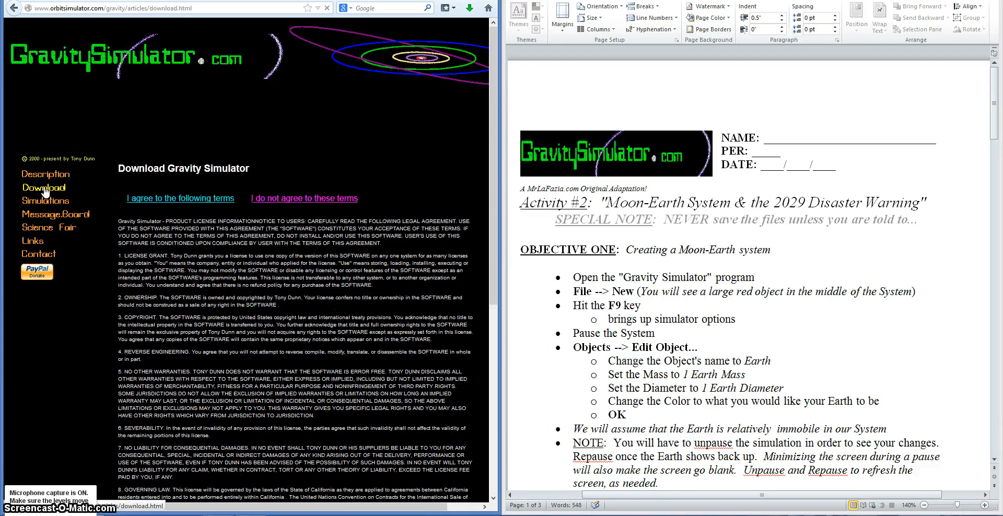
click(172, 198)
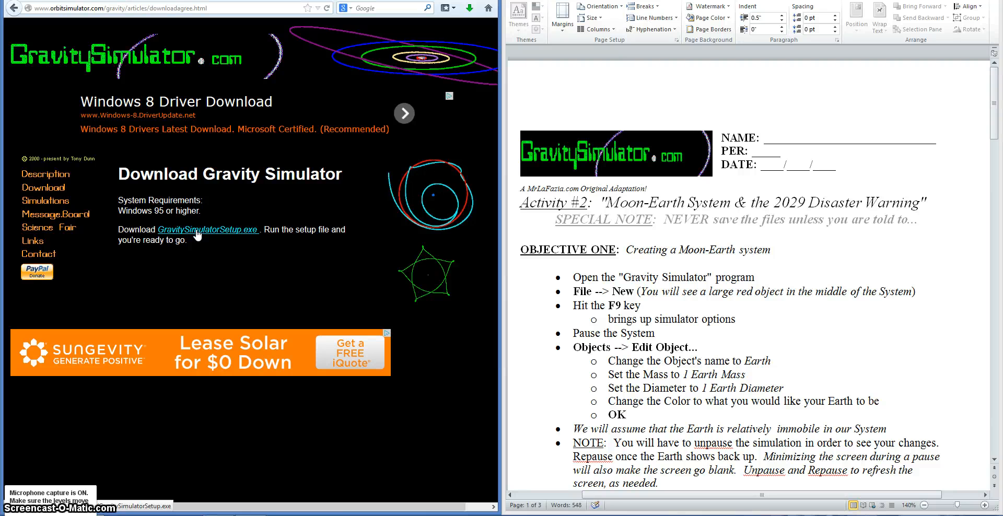
click(258, 233)
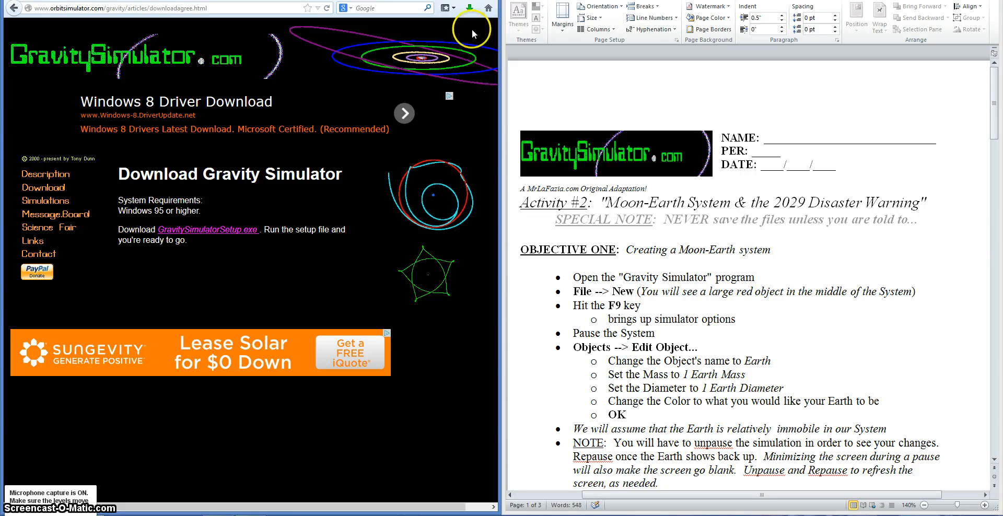
Step: Run the downloaded GravitySimulatorSetup.exe installer from the browser's downloads list
click(470, 9)
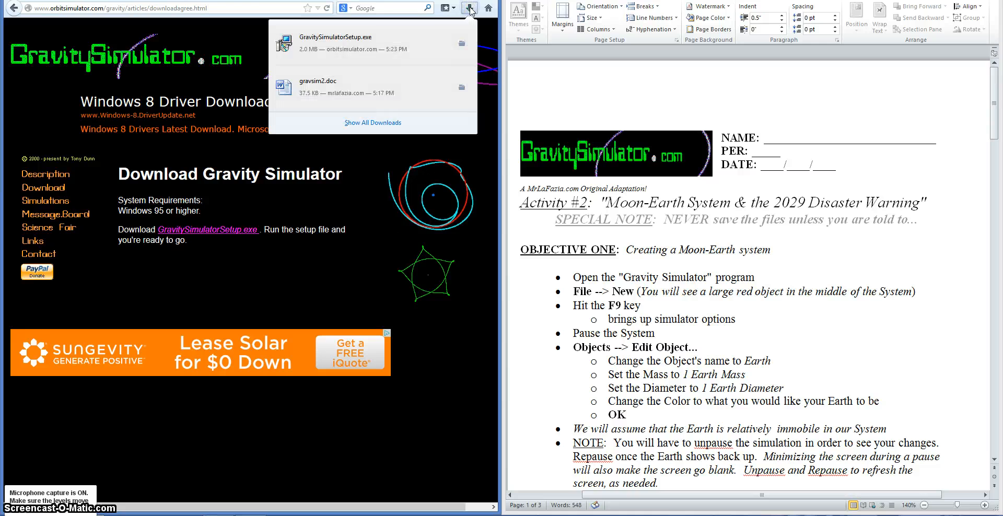
click(348, 55)
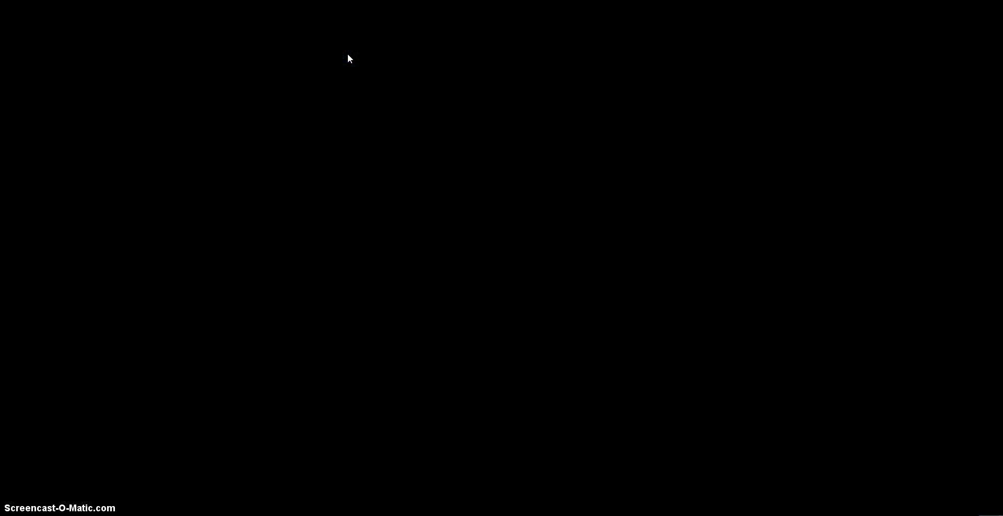
click(473, 280)
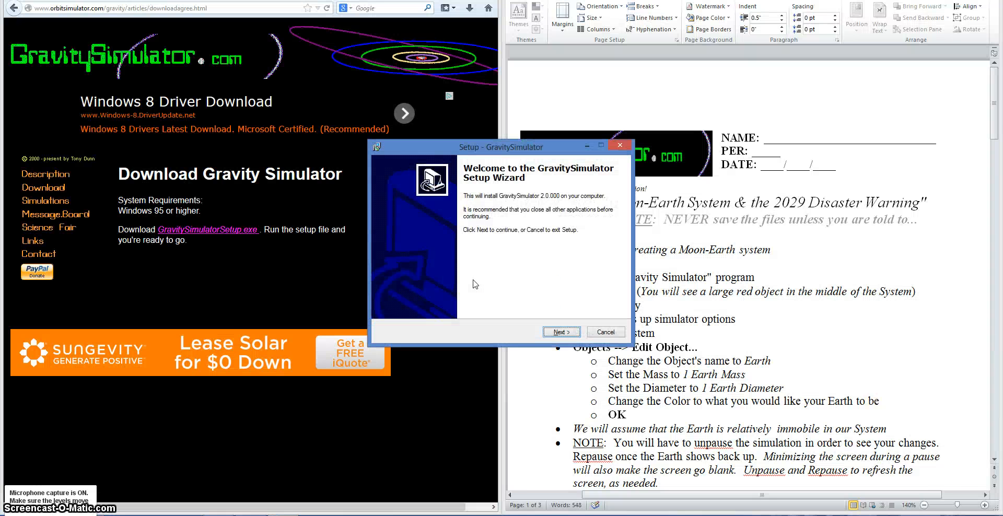
Step: Complete the GravitySimulator setup wizard with the default options and launch the program
key(Return)
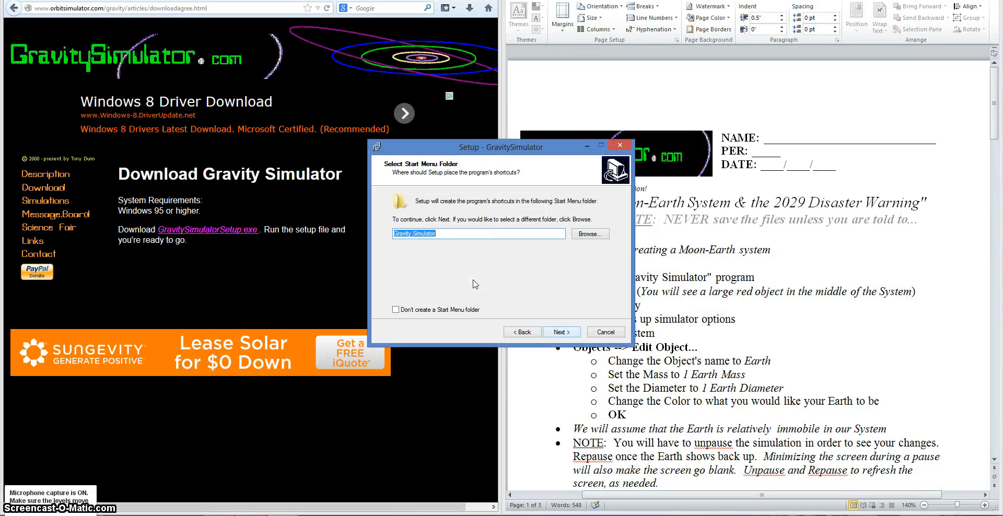
key(Return)
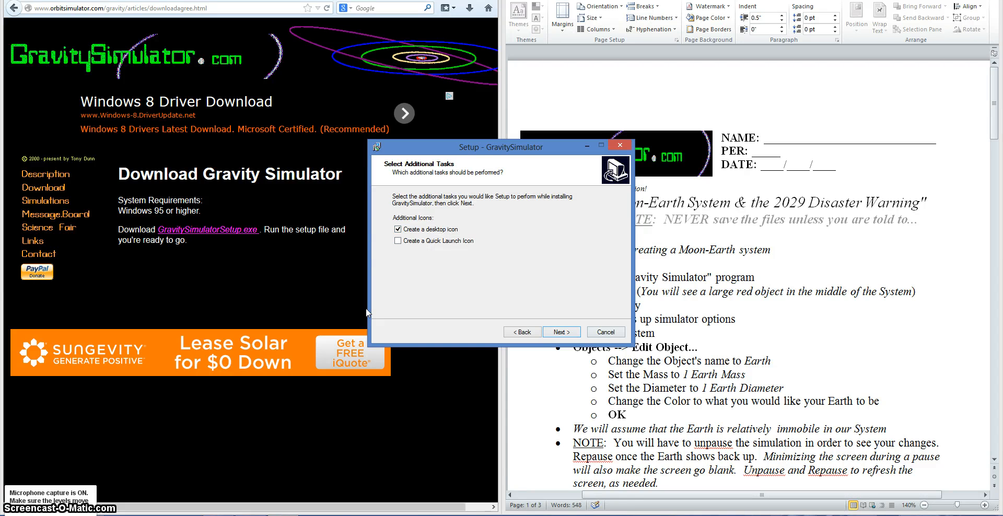
key(Return)
click(562, 332)
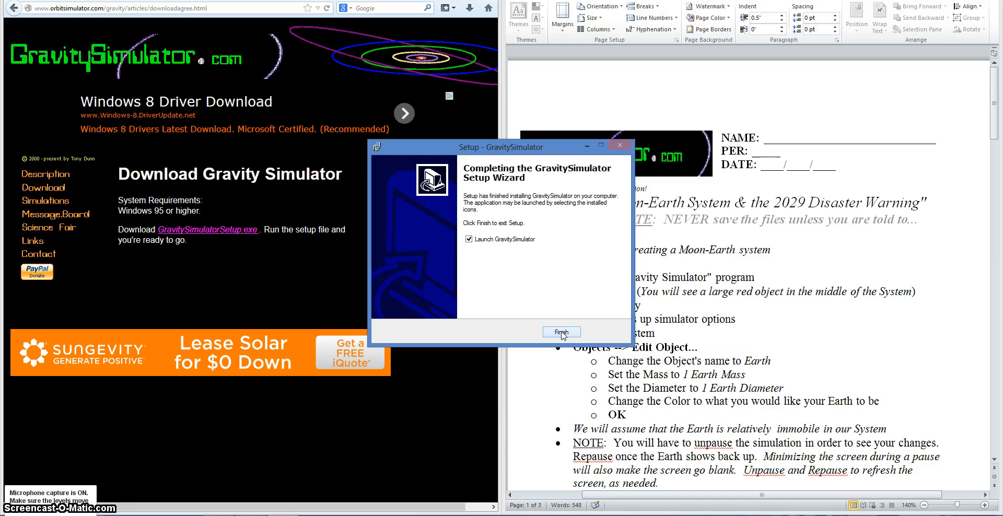
click(561, 333)
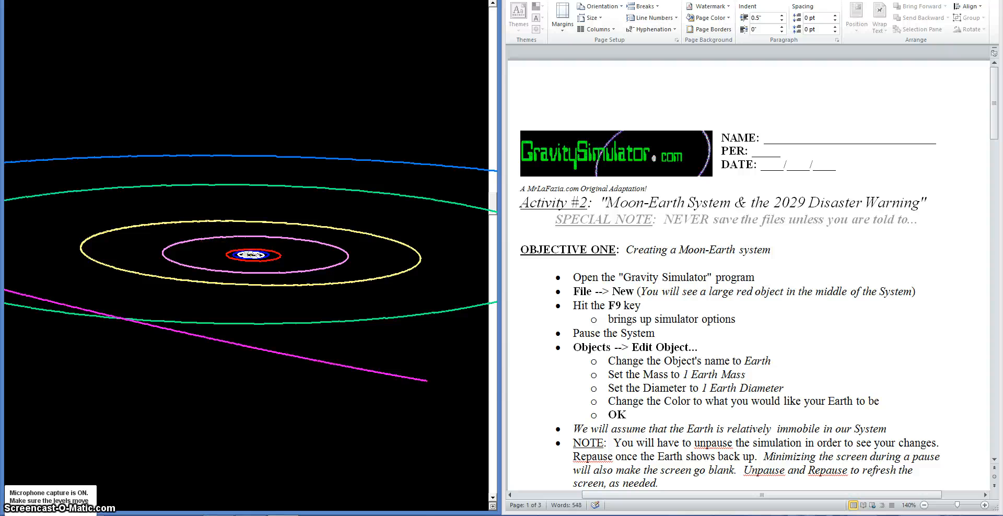
Step: Start a new system and bring up the simulator options bar
click(10, 0)
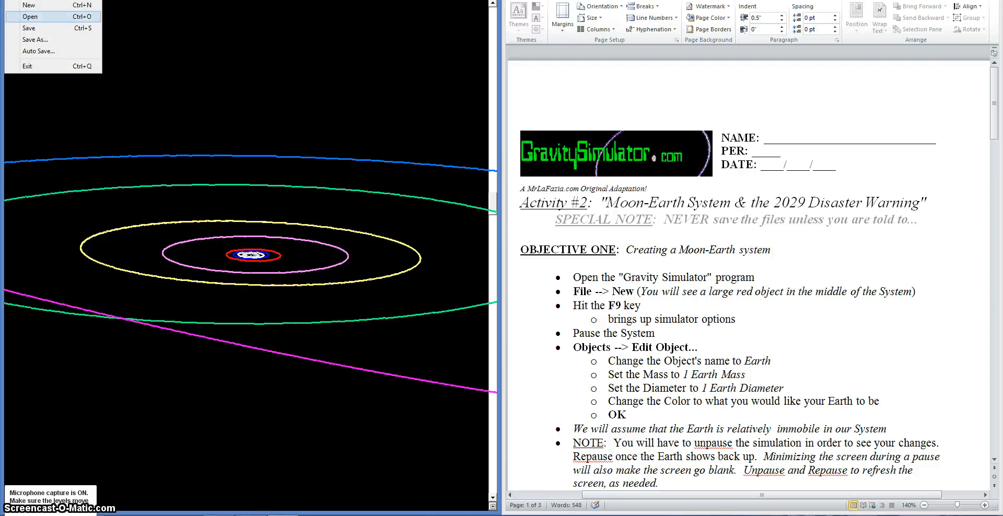
click(30, 5)
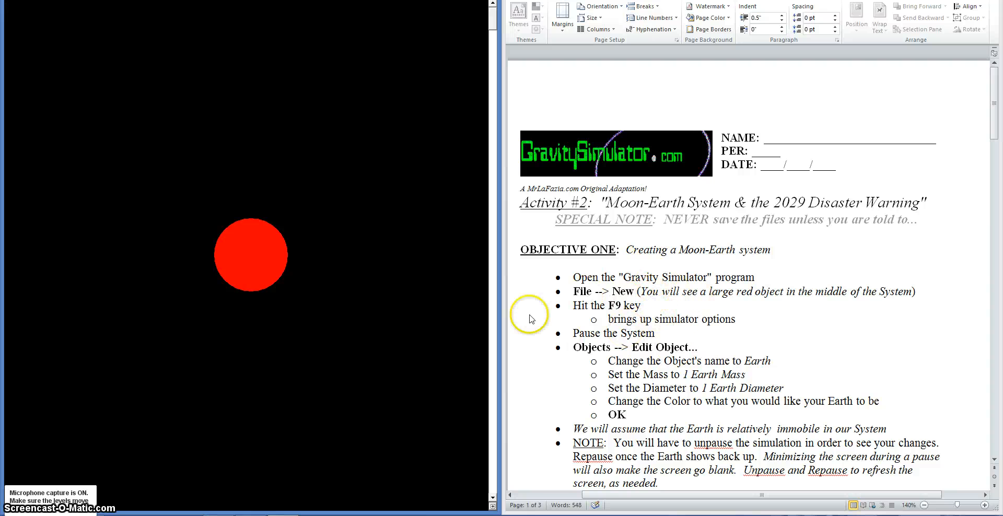
key(F9)
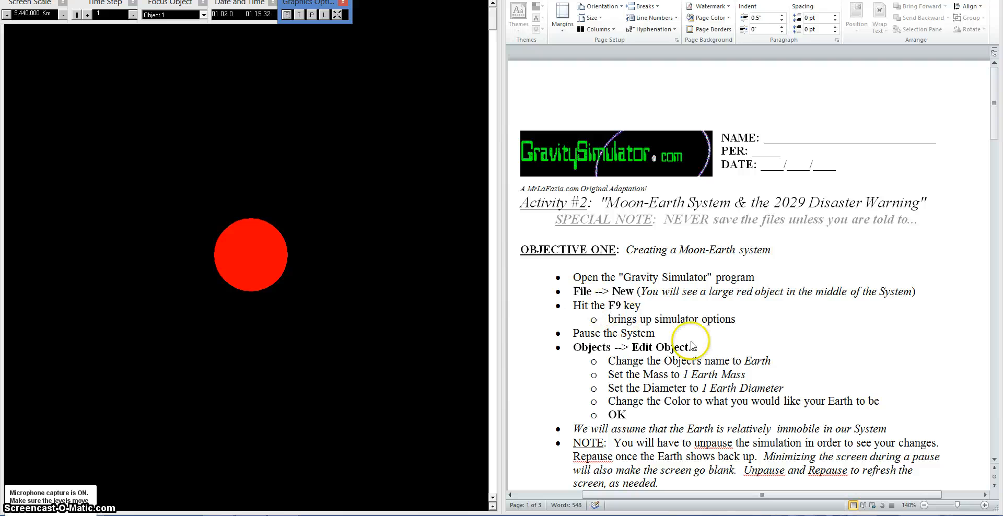
Step: Pause the running simulation
click(672, 330)
scroll(671, 332, down, 3)
click(517, 252)
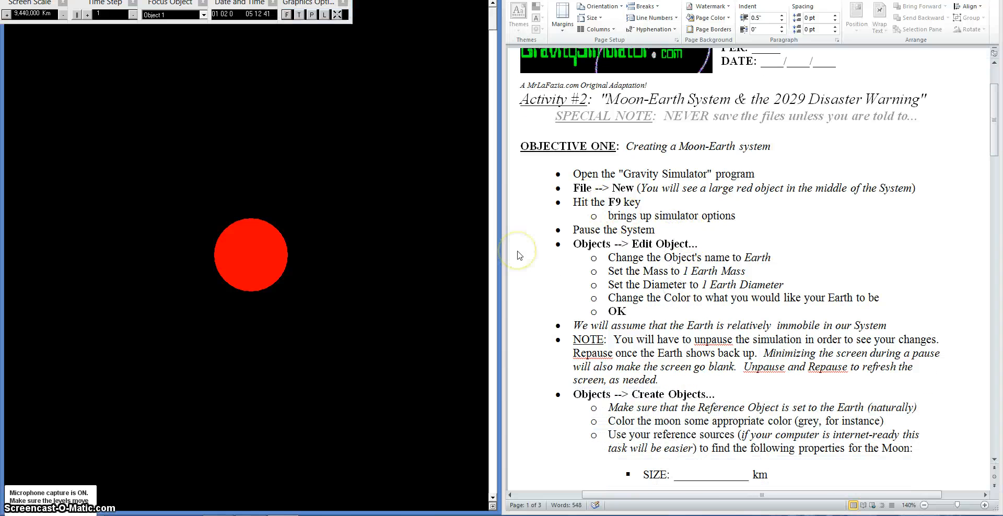
key(F9)
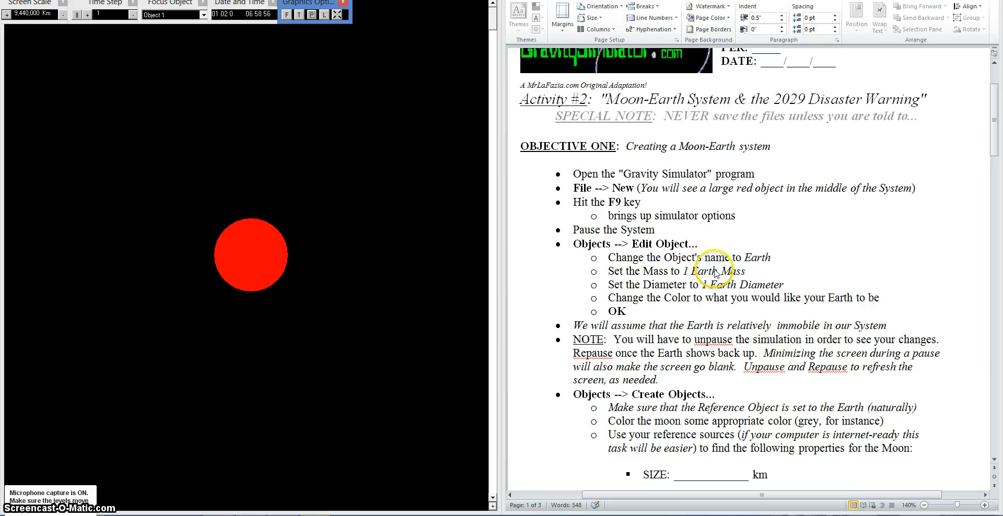
click(669, 271)
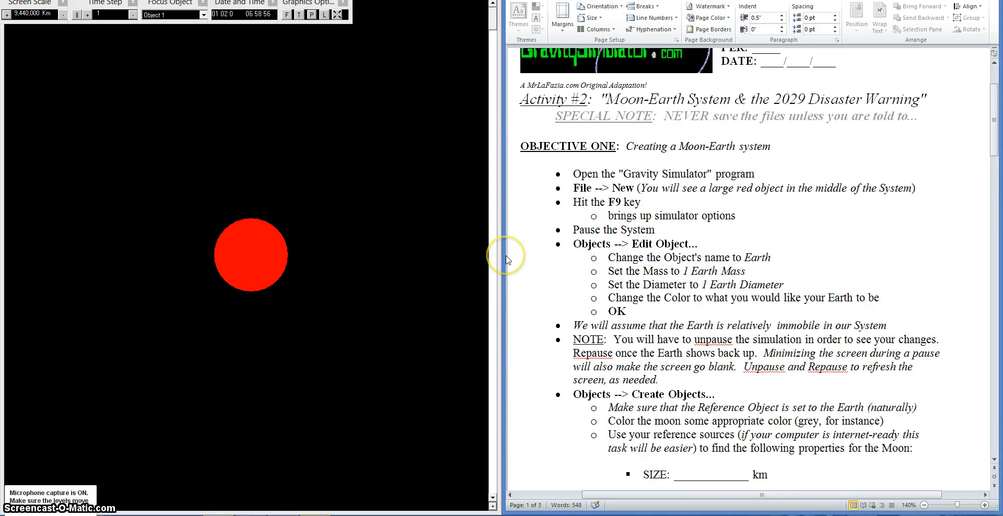
Step: Open Edit Object and rename the object to Earth
click(33, 0)
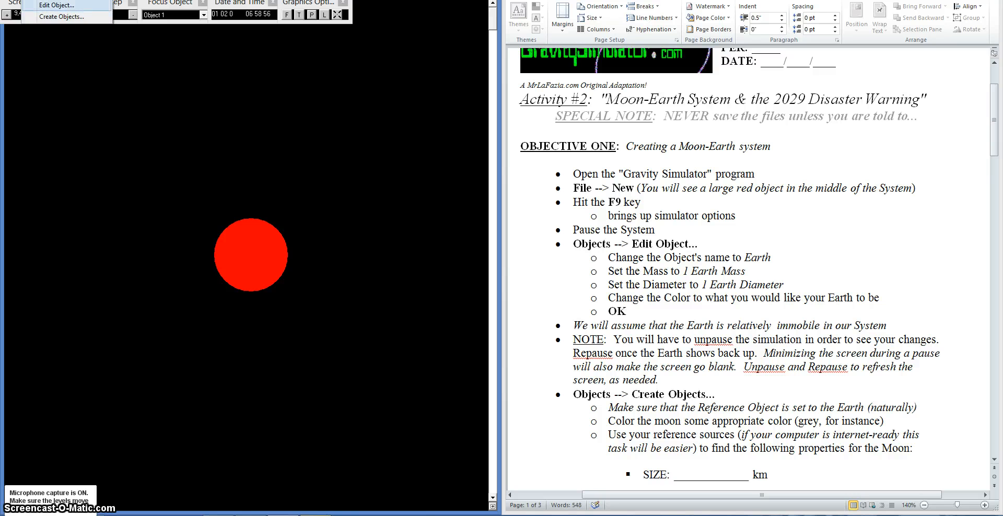
click(57, 5)
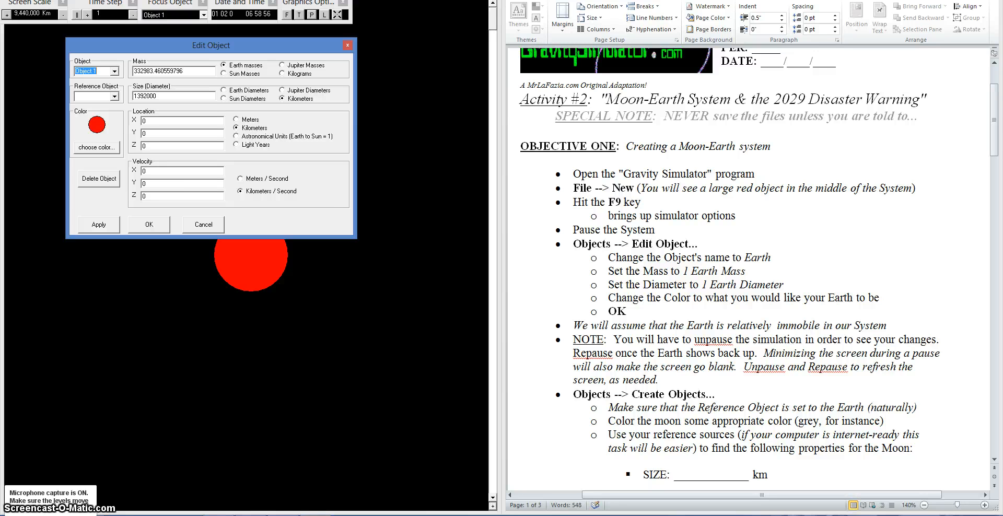
text(Earth)
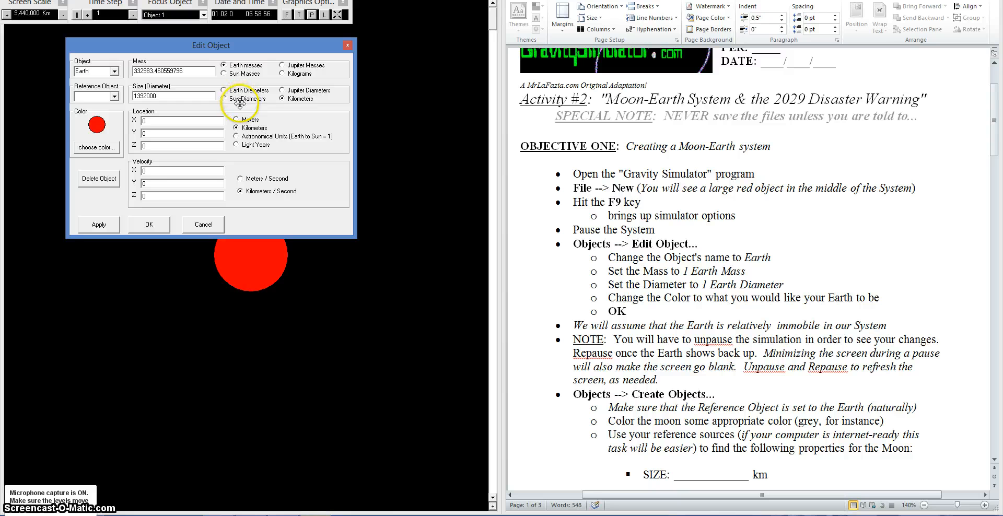
Step: Set Earth's mass to 1 Earth mass and its diameter to 1 Earth diameter
double_click(201, 70)
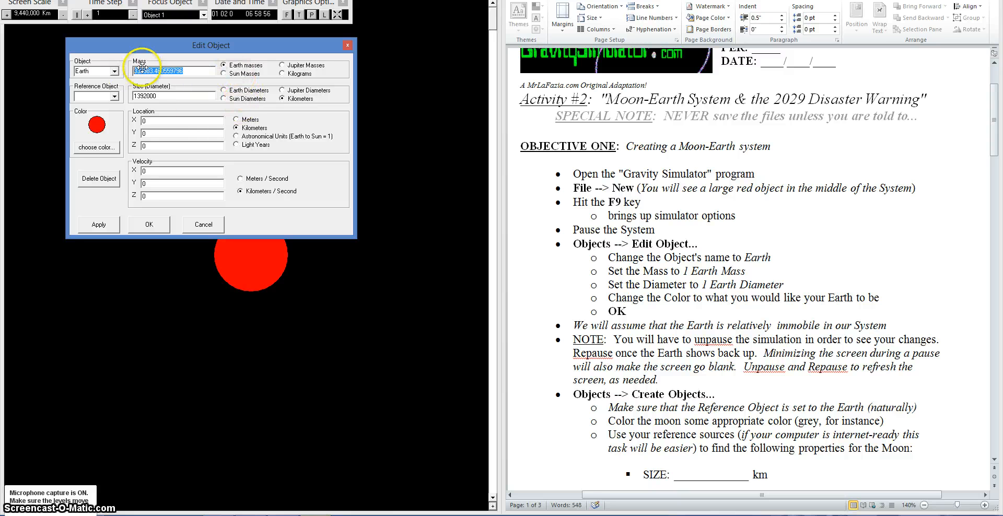
text(1)
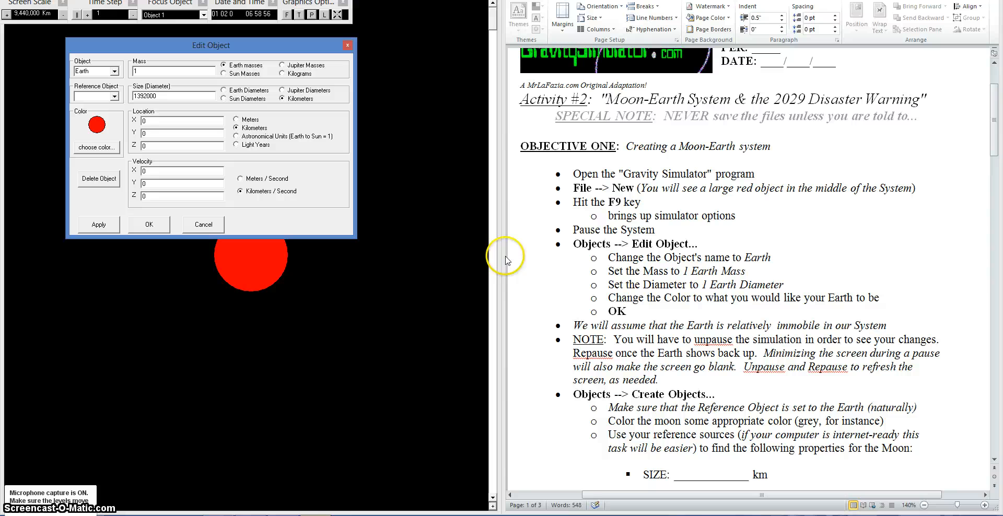
click(225, 90)
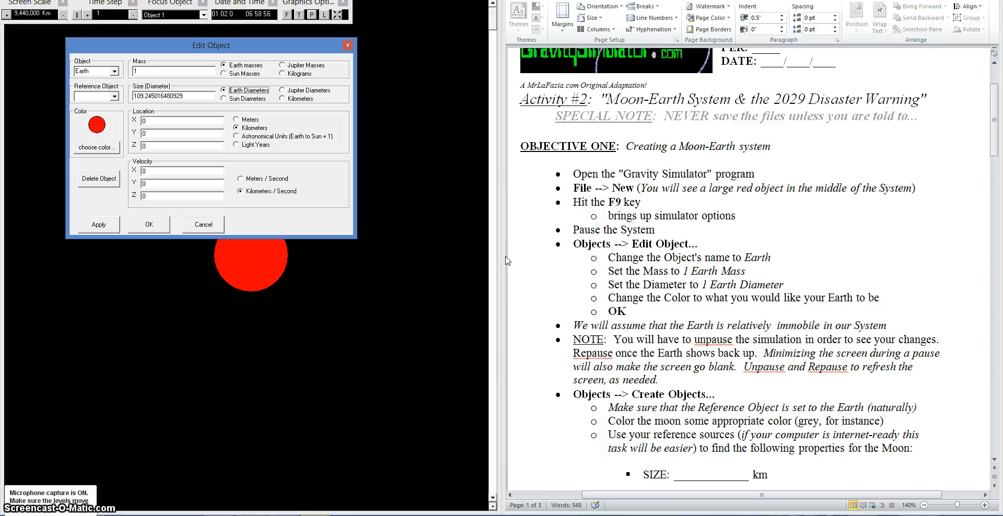
double_click(177, 96)
text(1)
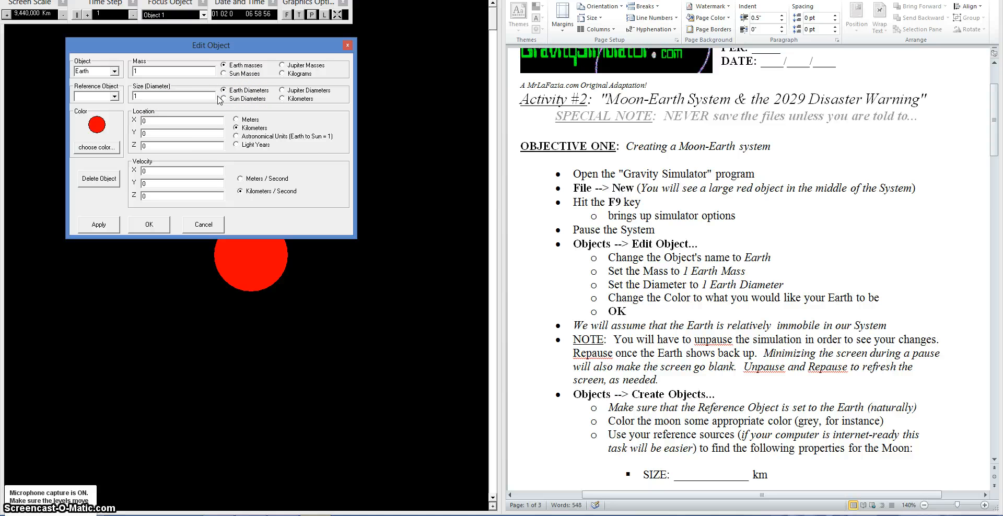
Step: Change Earth's color to blue and confirm the object edits
click(96, 147)
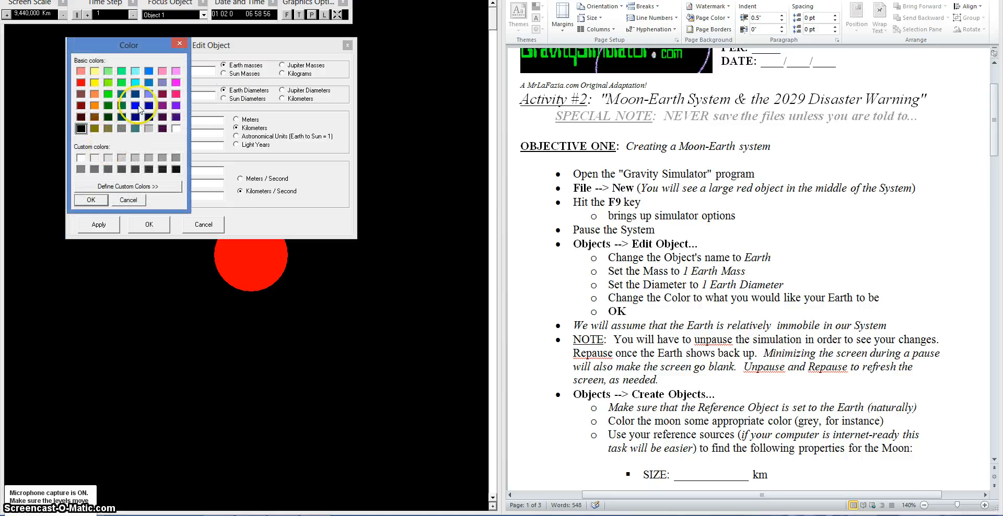
click(135, 106)
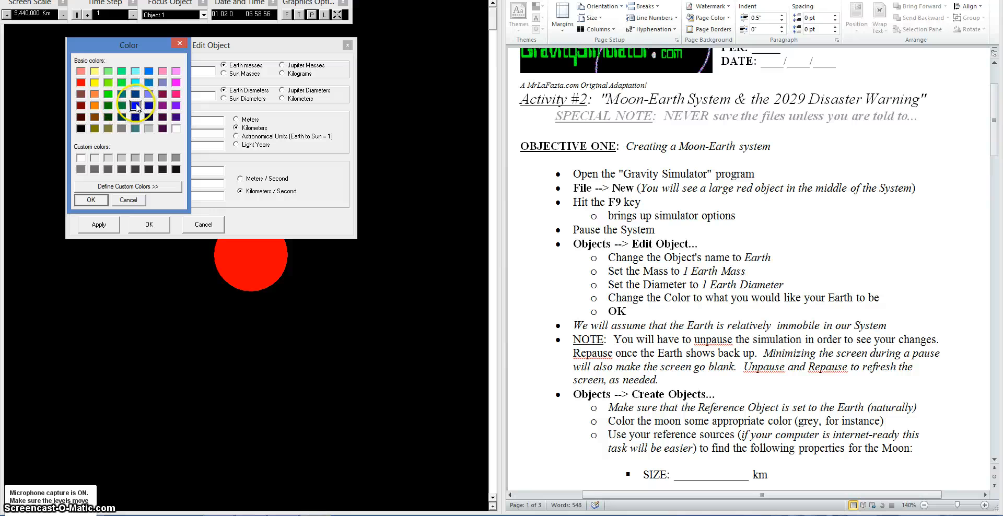
click(91, 200)
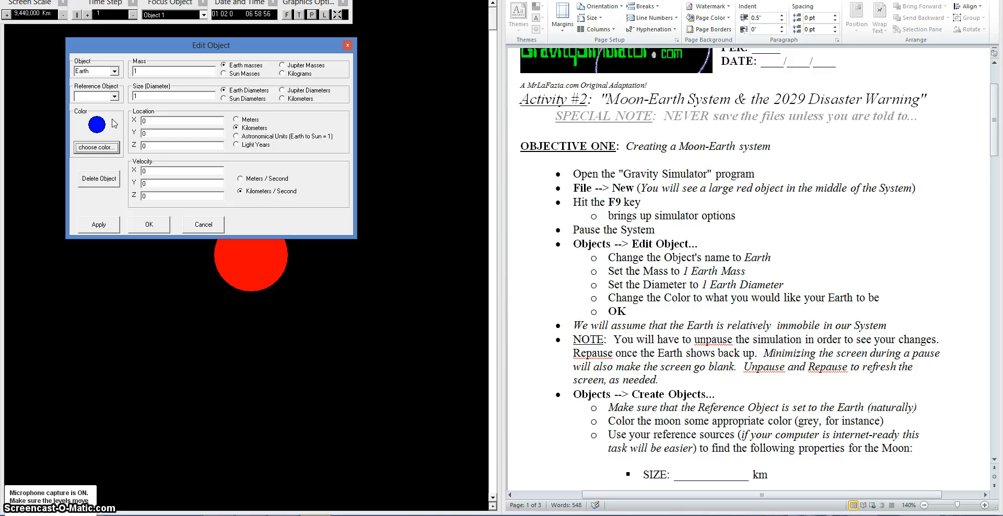
click(148, 225)
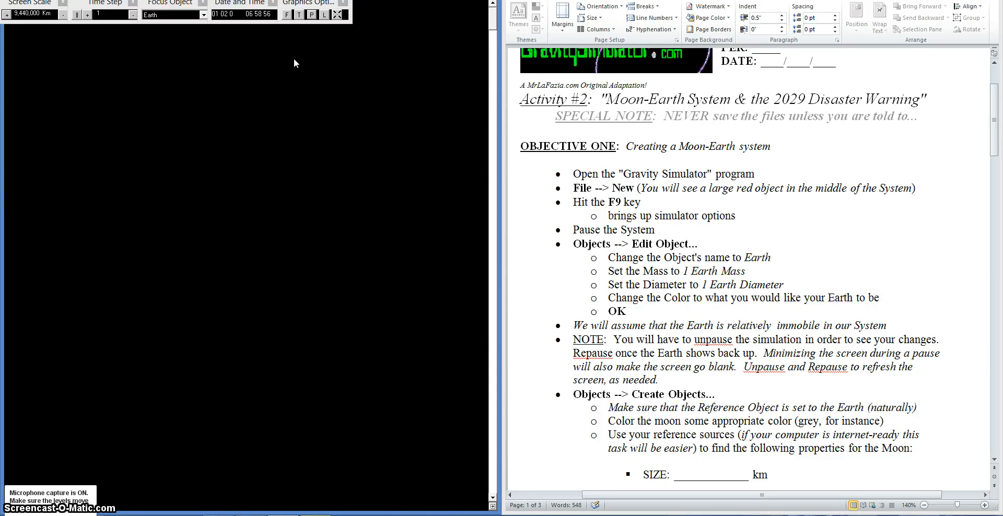
Step: Unpause and repause the simulation to refresh Earth's display
click(312, 14)
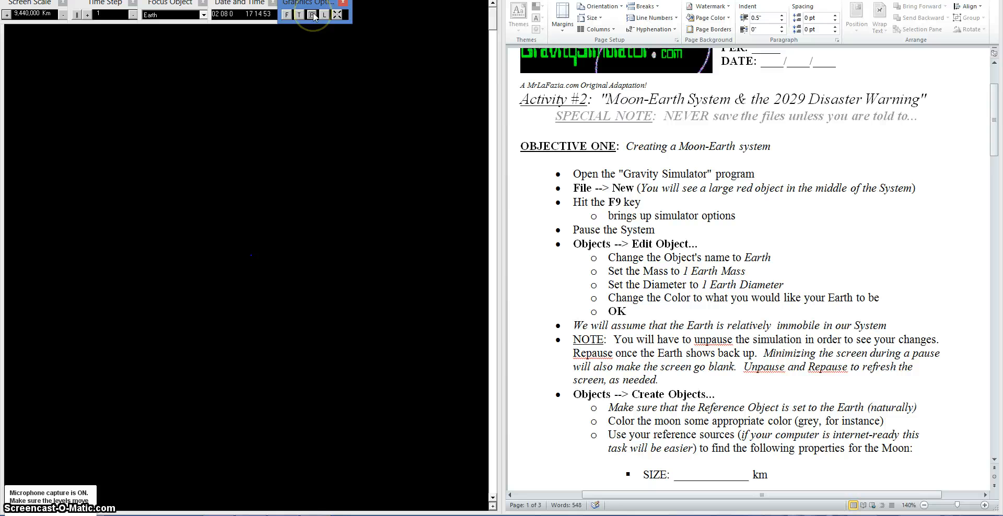
click(312, 14)
click(313, 15)
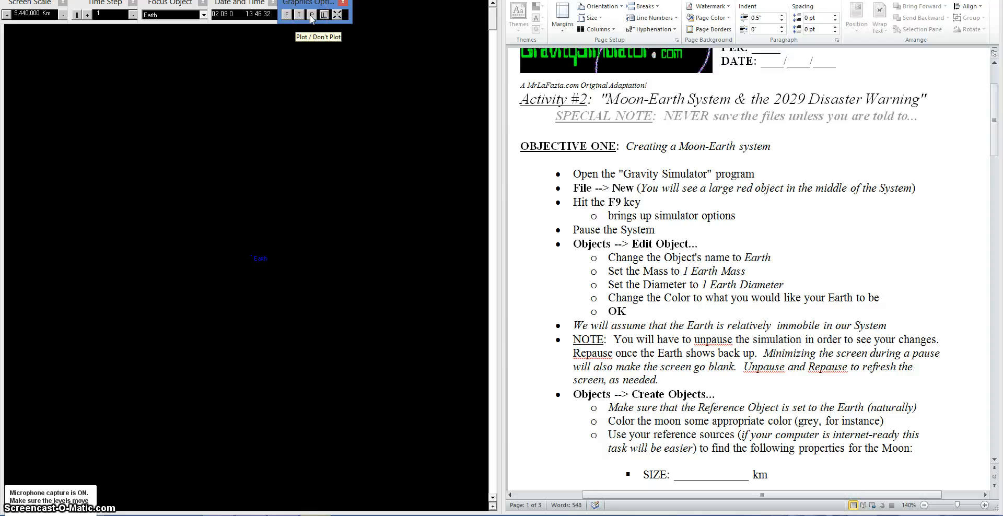
click(310, 16)
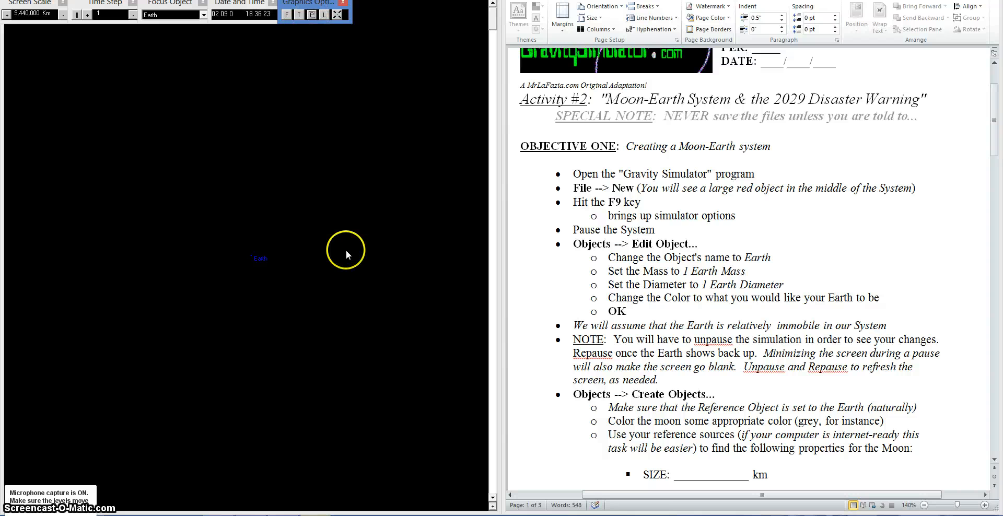
Step: Open the Create Objects dialog and scroll the worksheet to the Moon's list of required properties
click(35, 0)
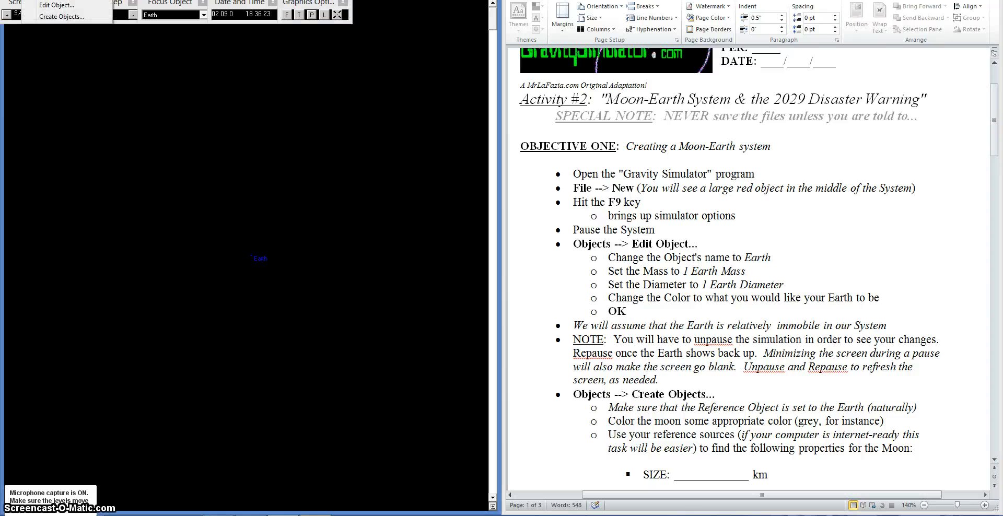
click(62, 16)
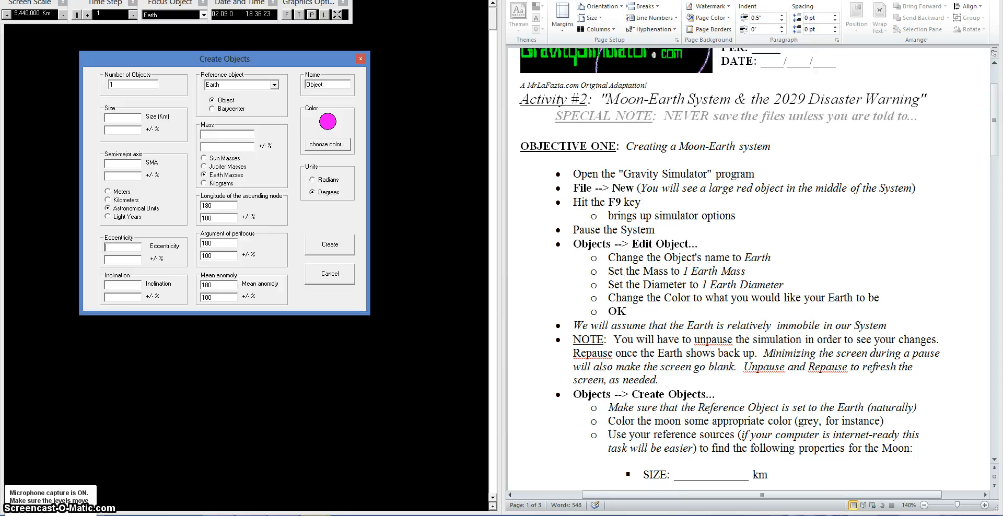
click(652, 431)
scroll(657, 401, down, 3)
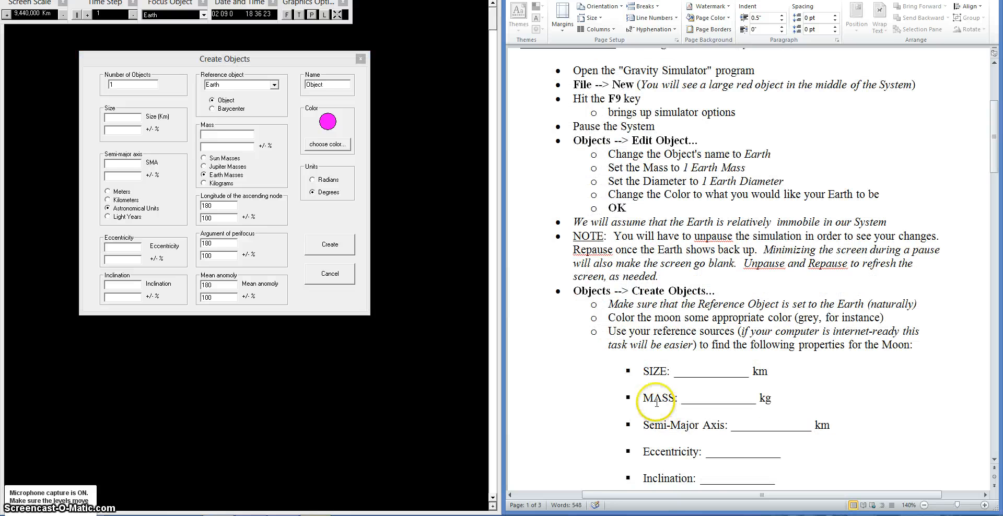
scroll(657, 402, down, 3)
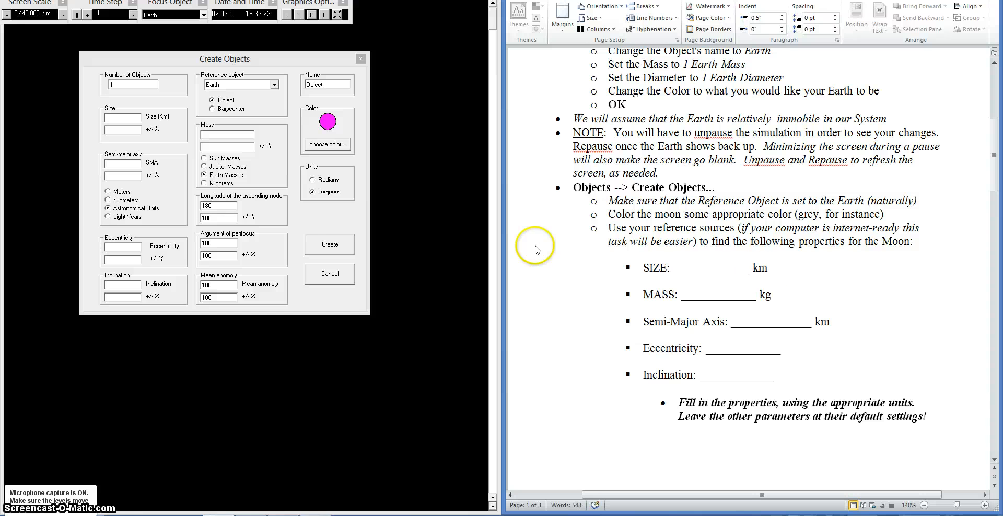
Step: Arrange the simulator with its Create Objects dialog beside the NASA Earth's Moon facts page
drag(397, 0, 847, 0)
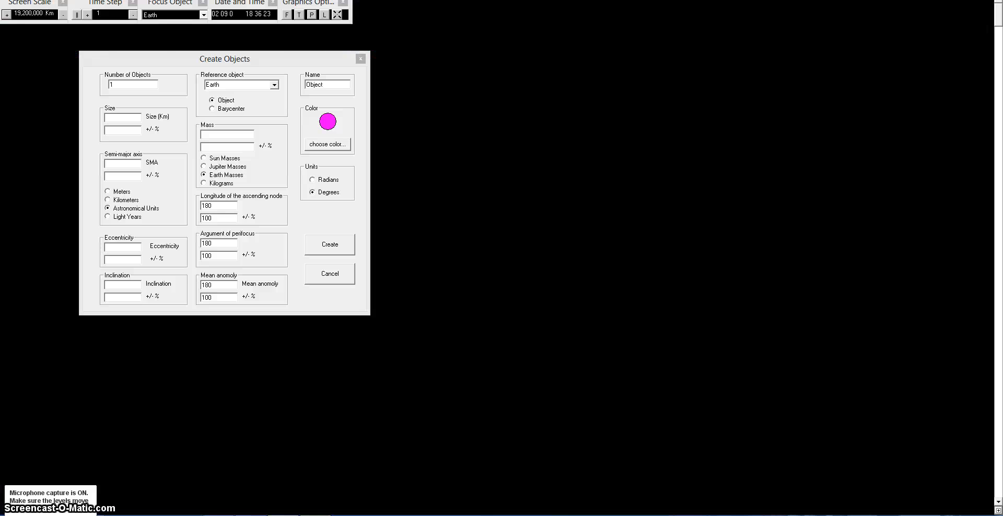
drag(601, 0, 1002, 115)
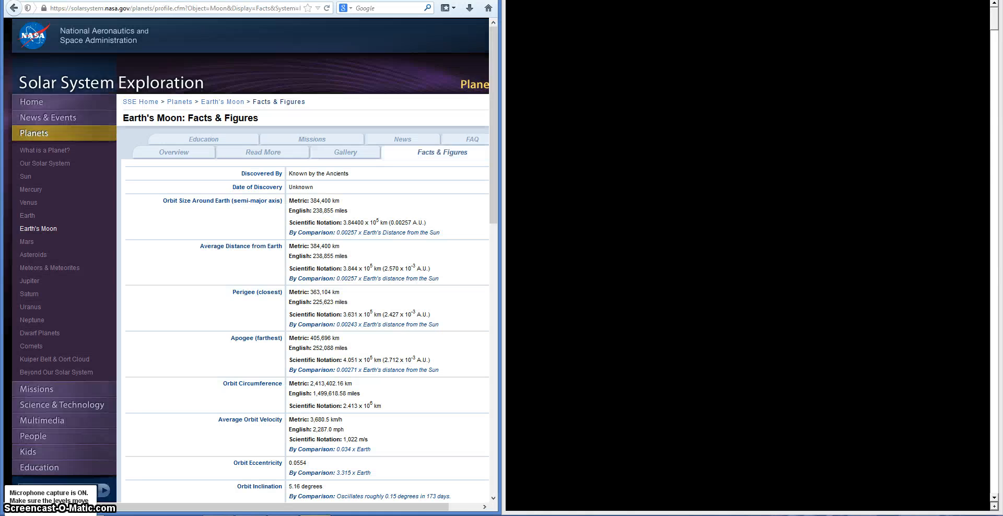
key(alt+Tab)
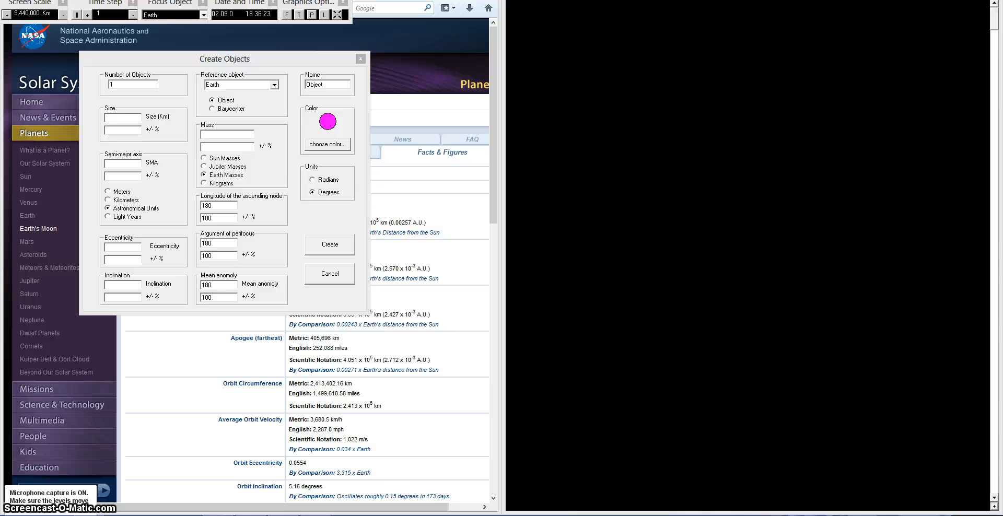
drag(747, 0, 733, 0)
drag(575, 0, 1002, 99)
drag(293, 58, 785, 94)
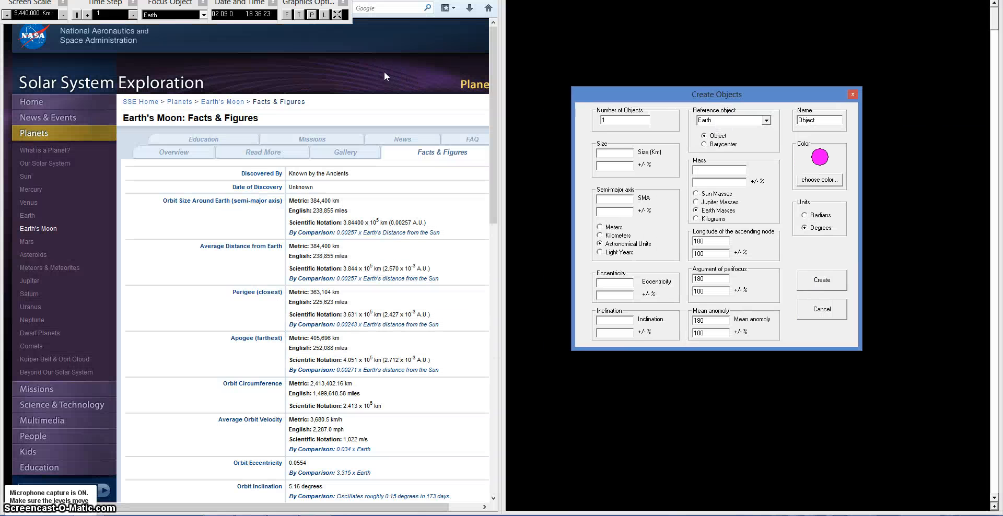
click(757, 47)
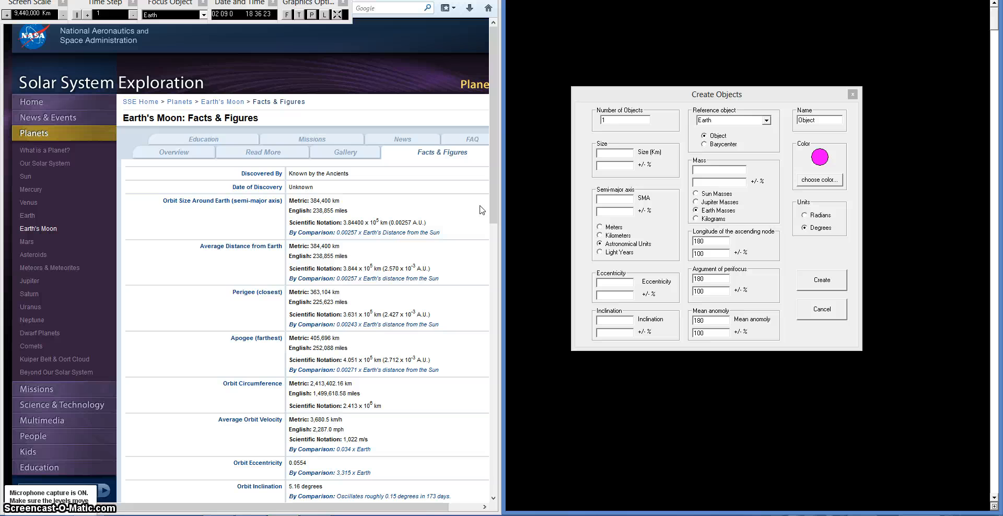
Step: Name the new object moon and set its color to grey
drag(818, 120, 800, 117)
key(BackSpace)
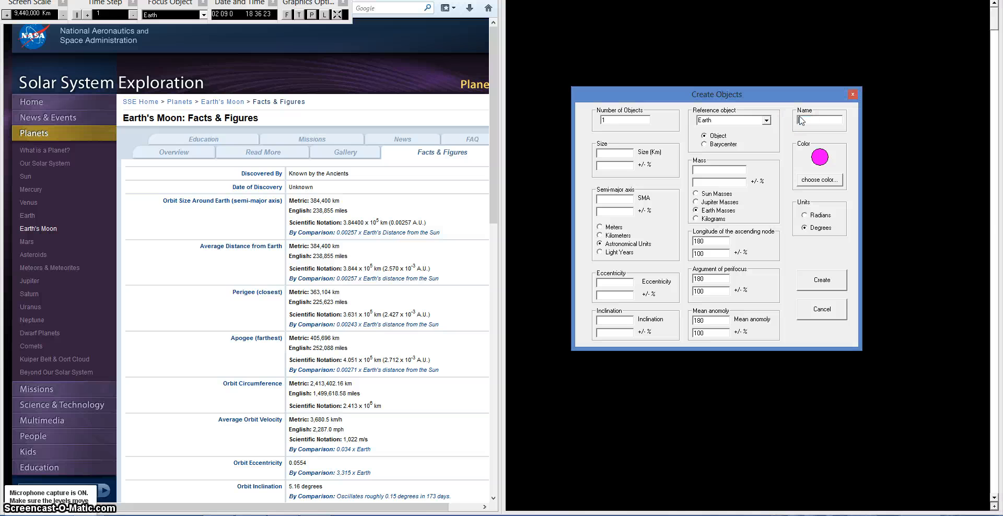
click(819, 179)
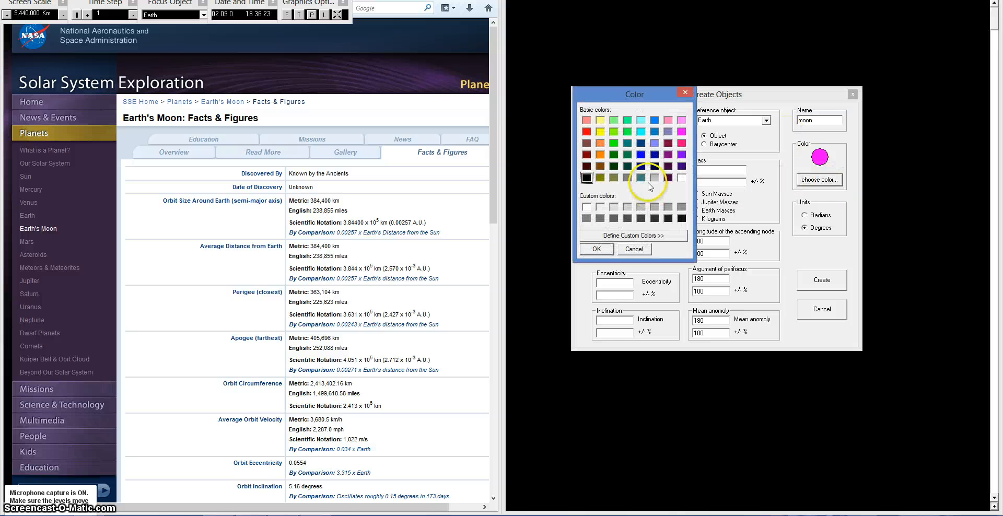
click(669, 207)
click(598, 249)
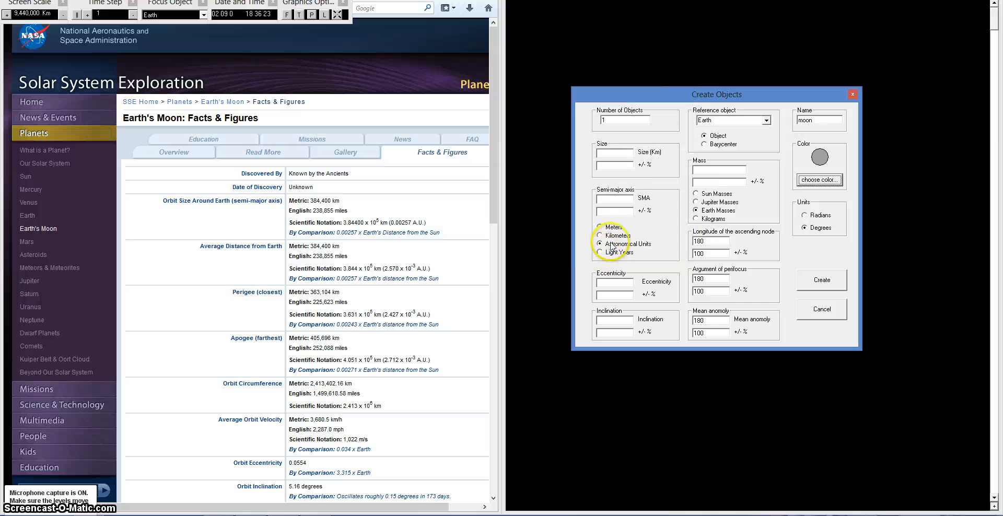
Step: Double the Moon's 1737.5 km mean radius in the calculator and enter a size of 3475 km
click(625, 154)
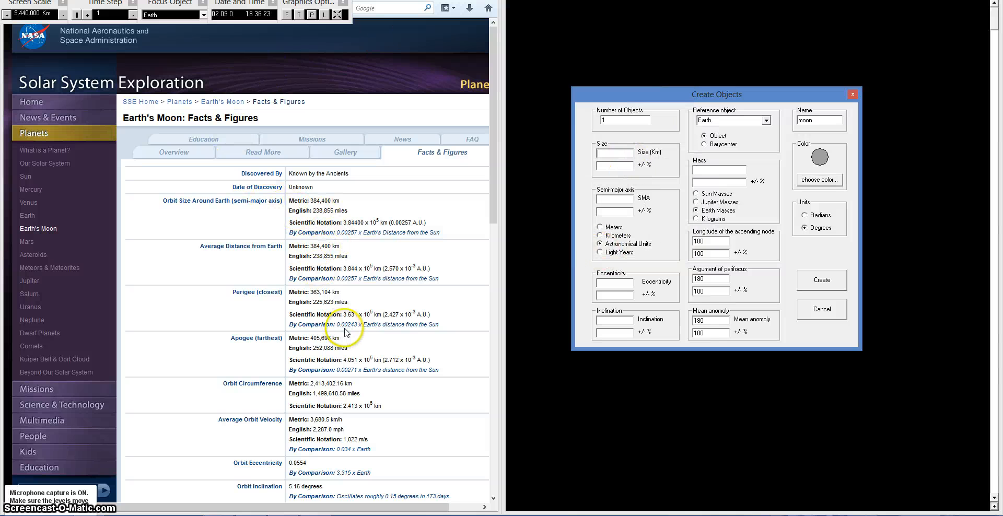
drag(490, 220, 489, 318)
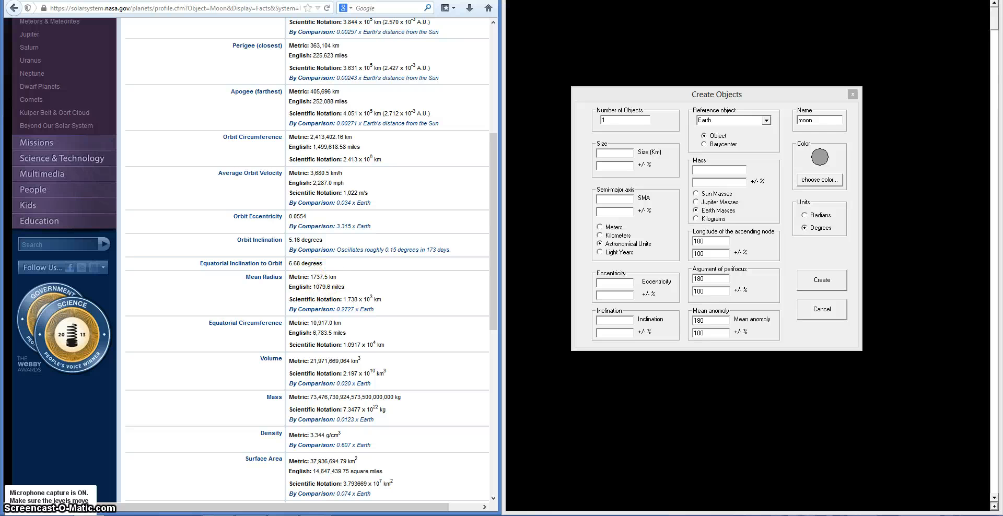
drag(438, 175, 372, 67)
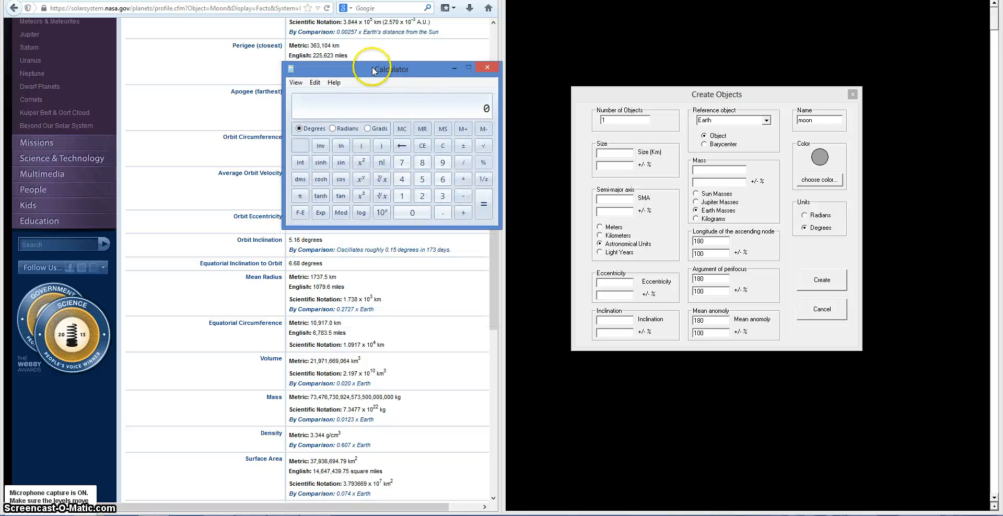
text(1737.5)
click(464, 179)
click(423, 196)
click(484, 205)
key(alt+Tab)
text(3)
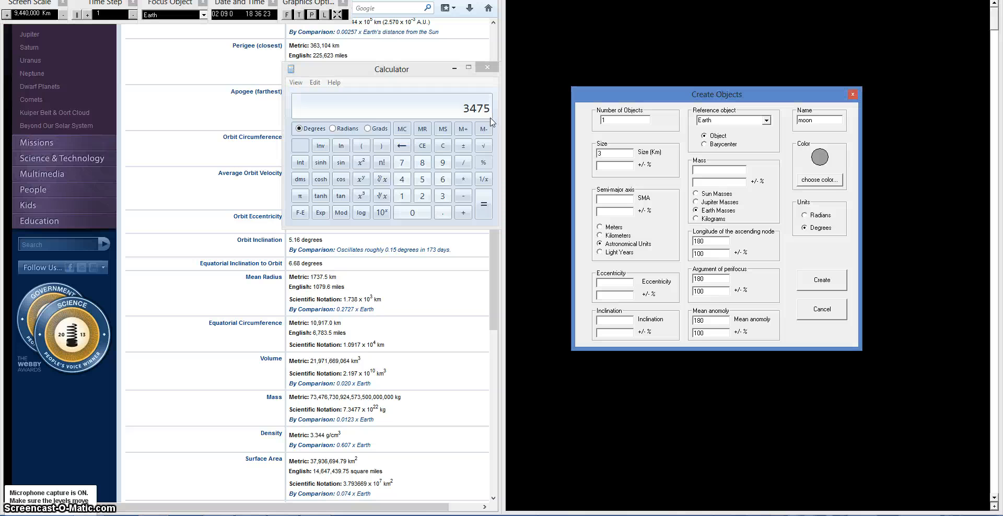
text(475)
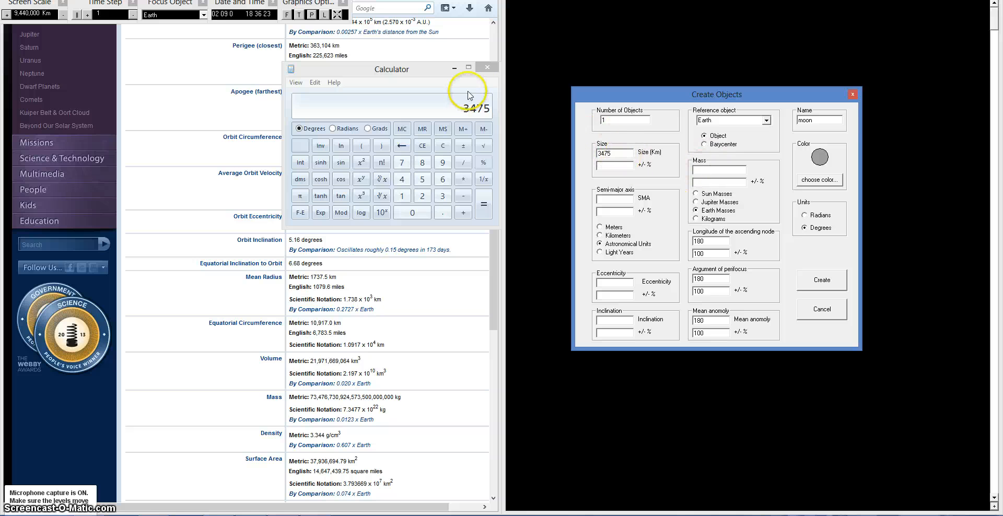
Step: Close the calculator, switch mass units to Kilograms and set the mass to 7.3477e+22
click(485, 71)
click(487, 69)
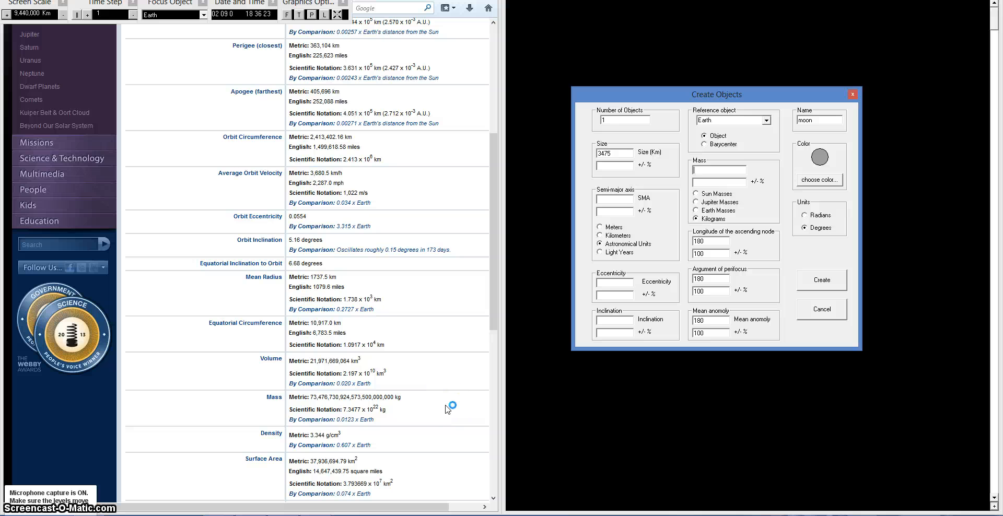
text(77e+22)
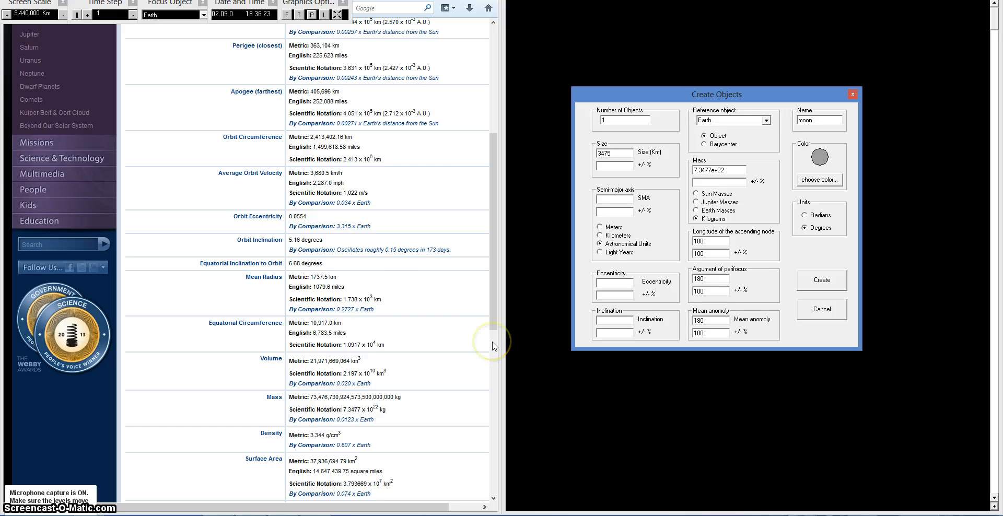
Step: Switch the semi-major axis units to Kilometers and set the SMA to 384,400
click(493, 197)
drag(493, 197, 493, 133)
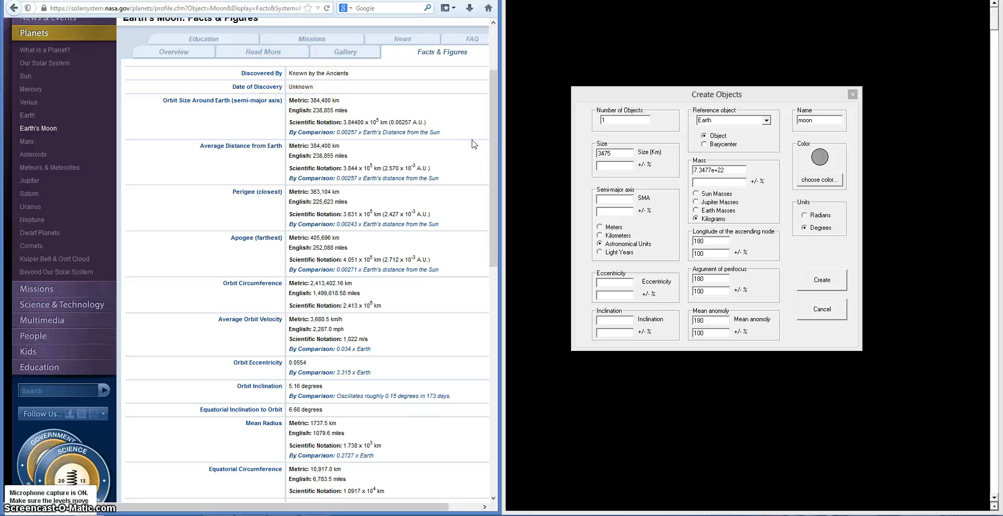
click(600, 235)
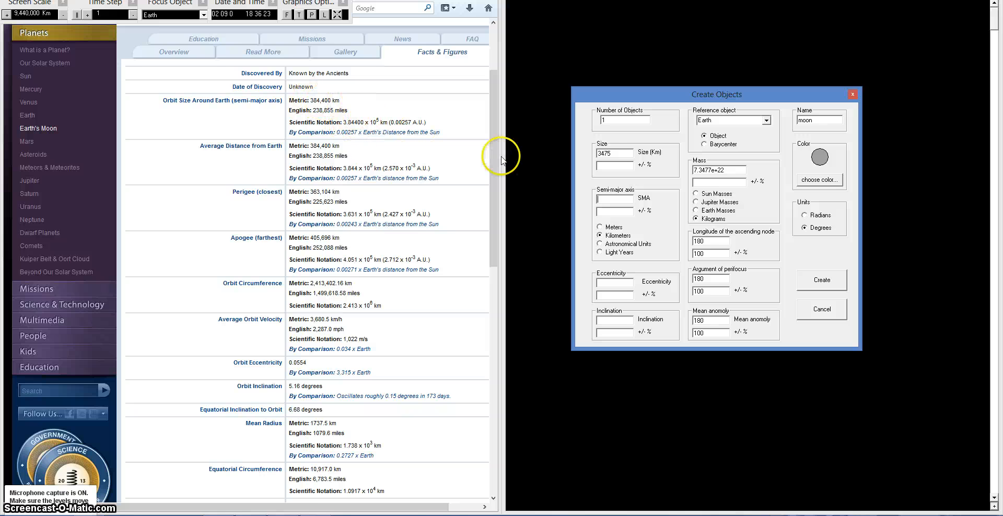
text(4,400)
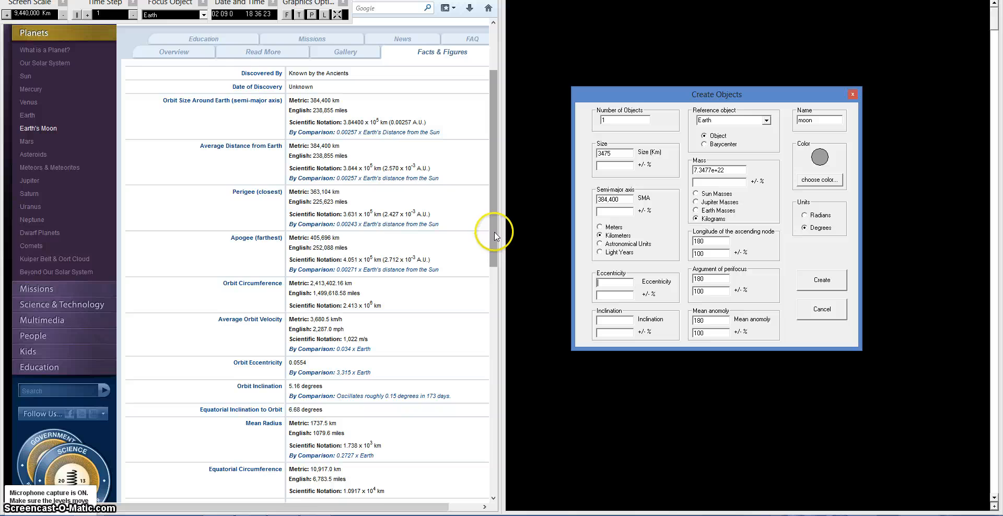
Step: Set the Moon's eccentricity to .0554
drag(495, 233, 494, 303)
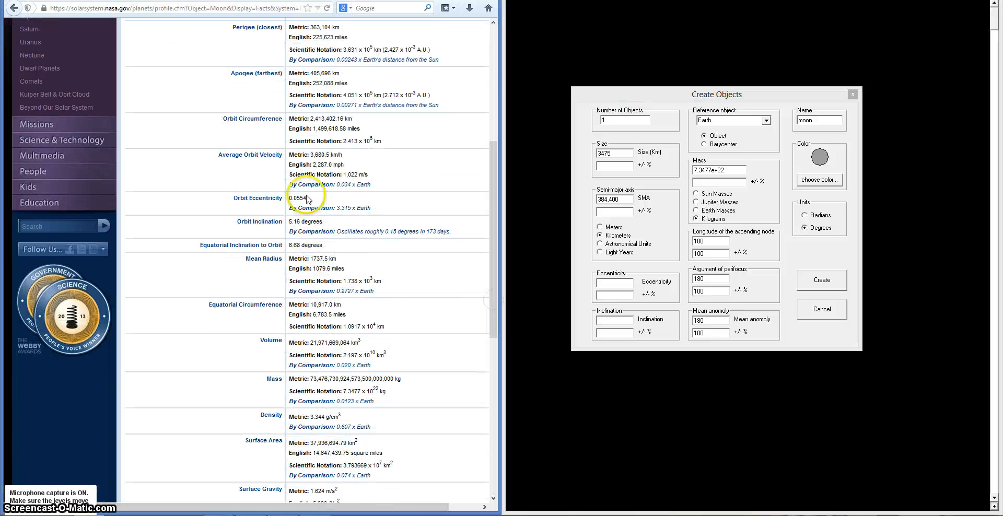
click(499, 224)
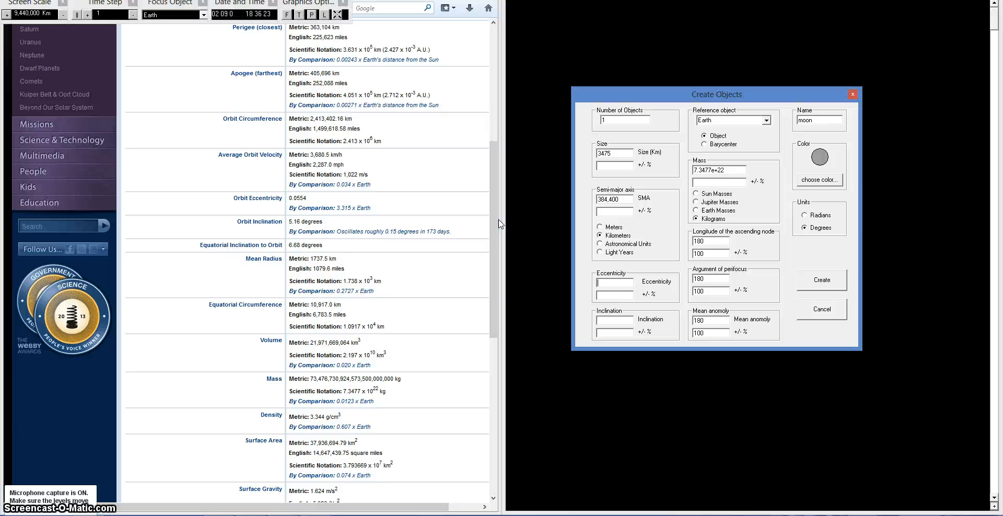
text(.0554)
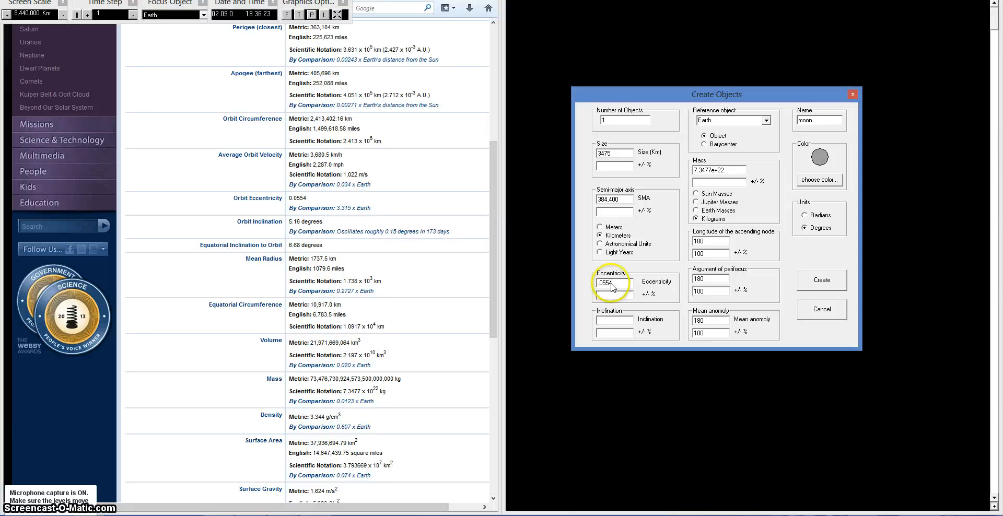
Step: Set the inclination to 5.16 and create the Moon object
click(617, 321)
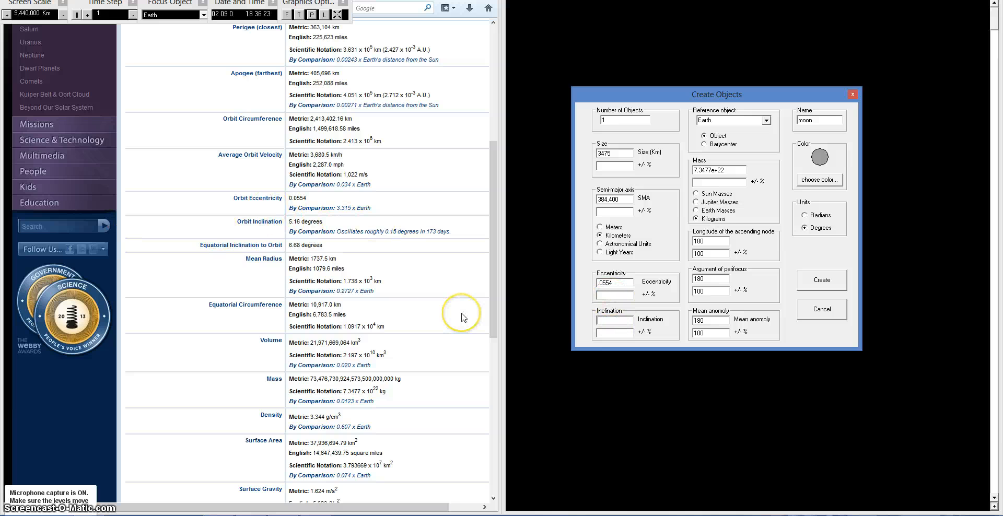
text(5.16)
click(486, 301)
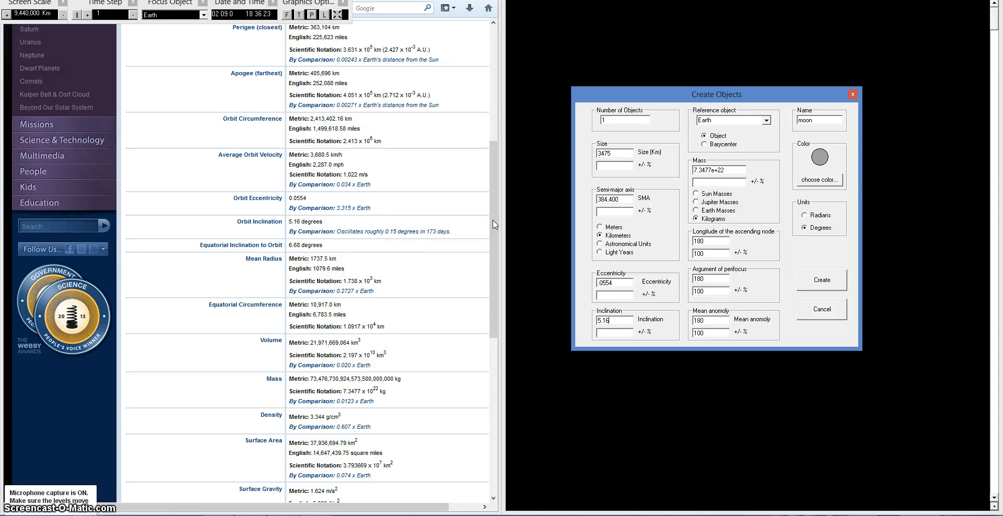
key(Return)
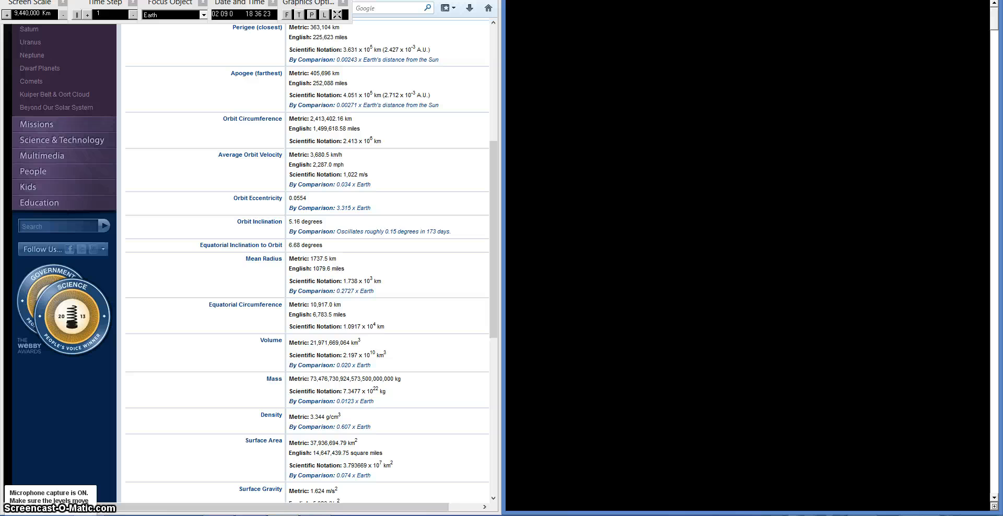
Step: Run the simulation and change the screen scale in and out to look for the Moon around Earth
click(312, 14)
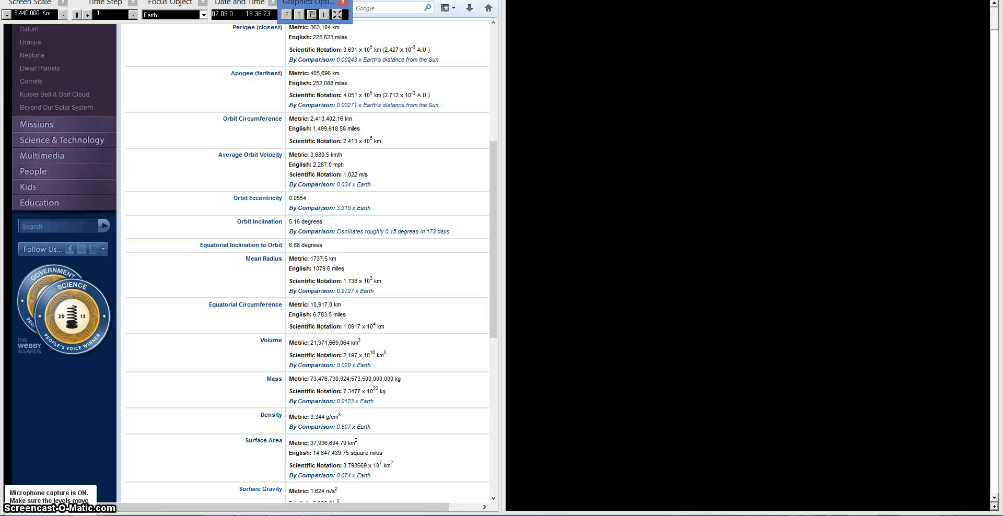
double_click(638, 1)
double_click(647, 81)
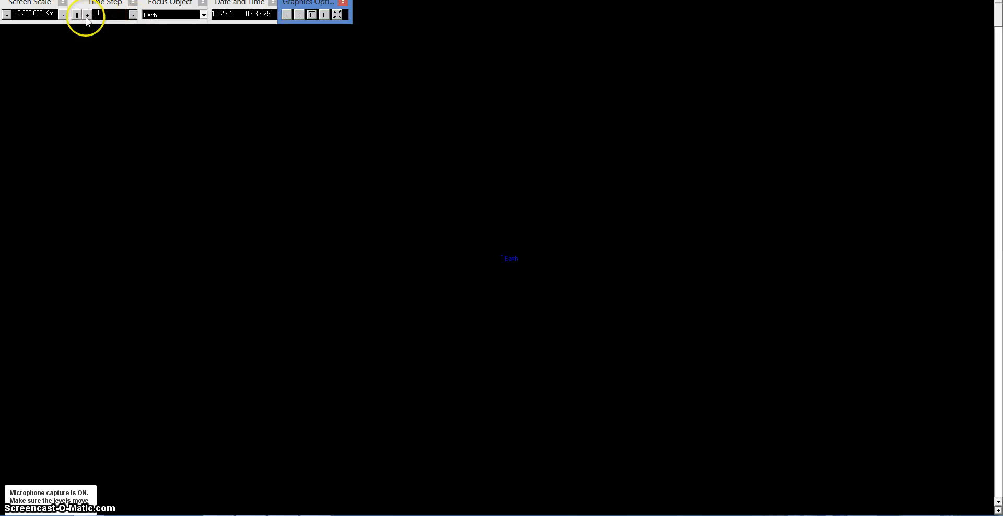
click(62, 16)
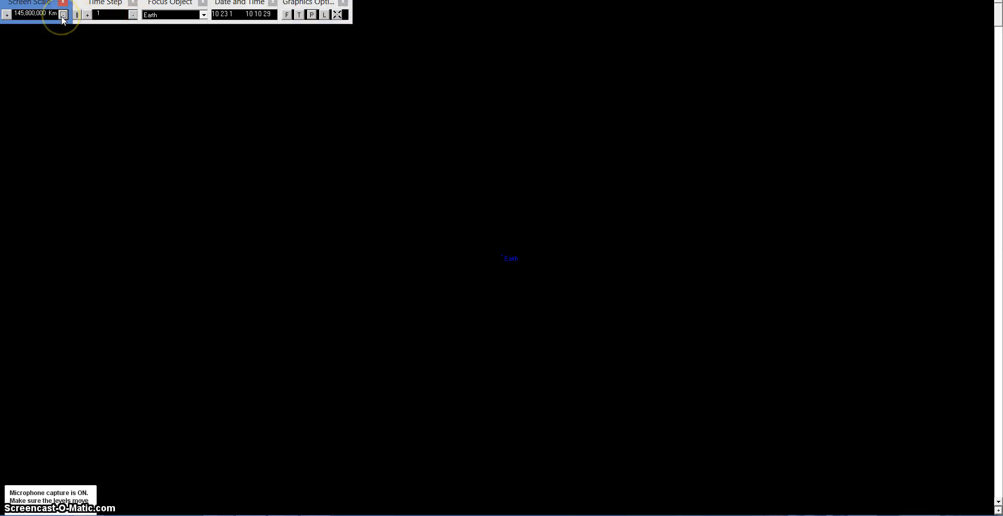
click(6, 15)
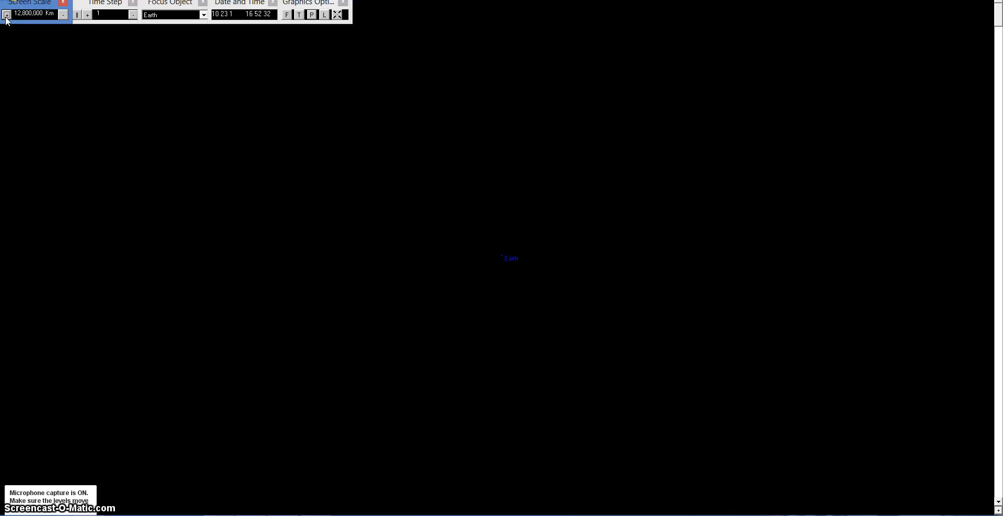
click(6, 15)
click(62, 15)
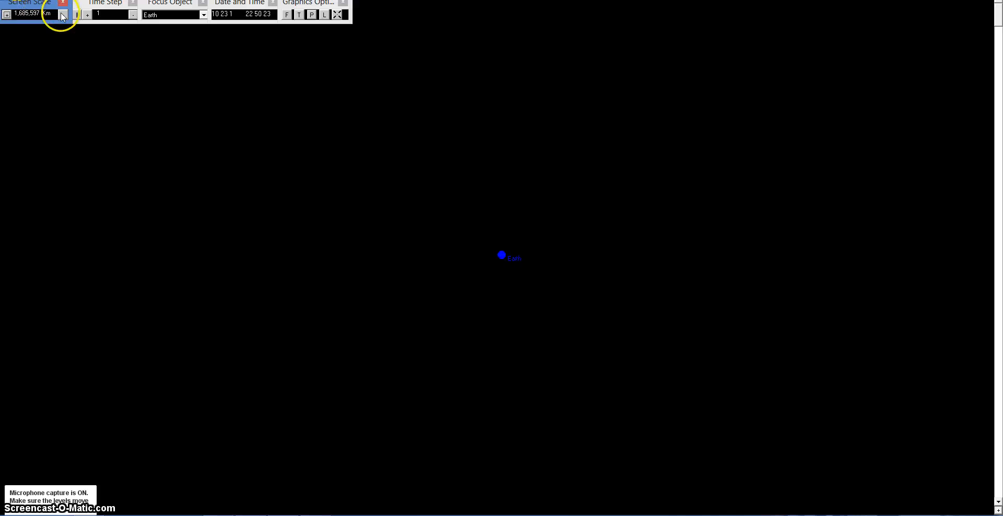
click(62, 16)
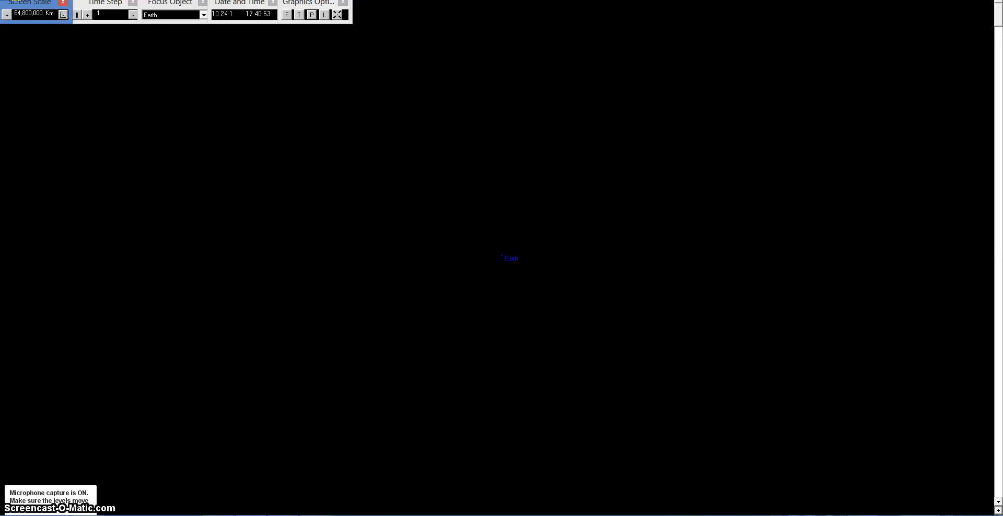
Step: Start a new simulation file
click(11, 0)
click(15, 4)
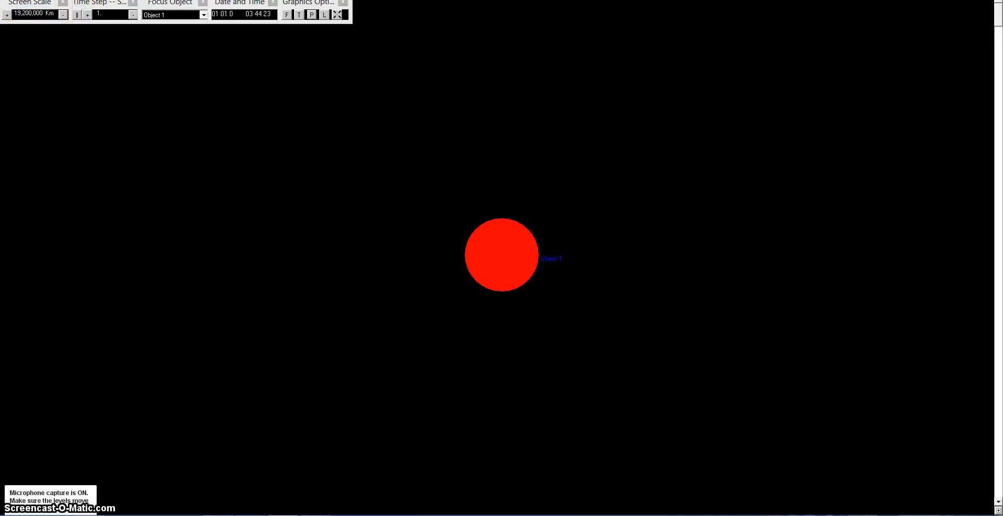
Step: Rename Object 1 to Earth and set its mass to 1 Earth mass and its diameter to 1 Earth diameter
click(23, 0)
click(45, 3)
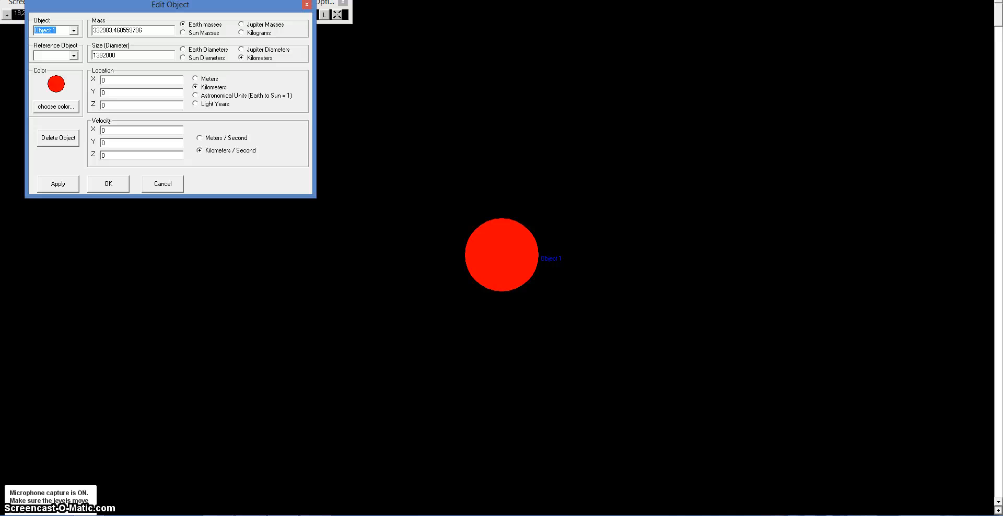
text(Eart)
text(1)
click(184, 50)
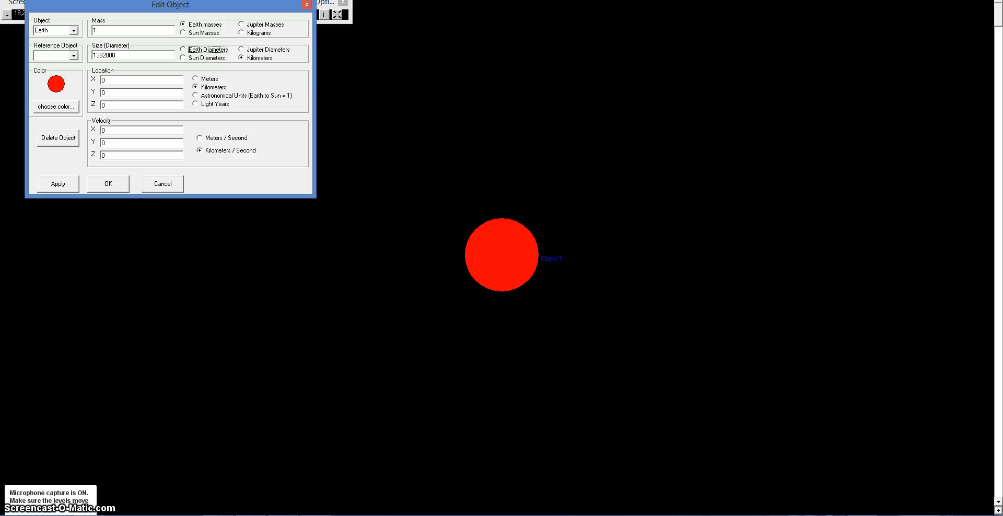
double_click(117, 56)
text(1)
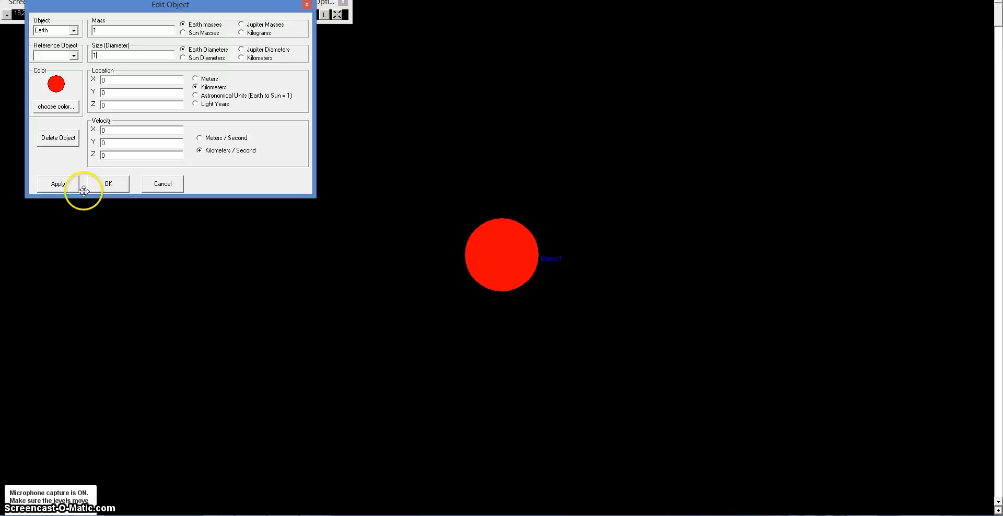
click(105, 183)
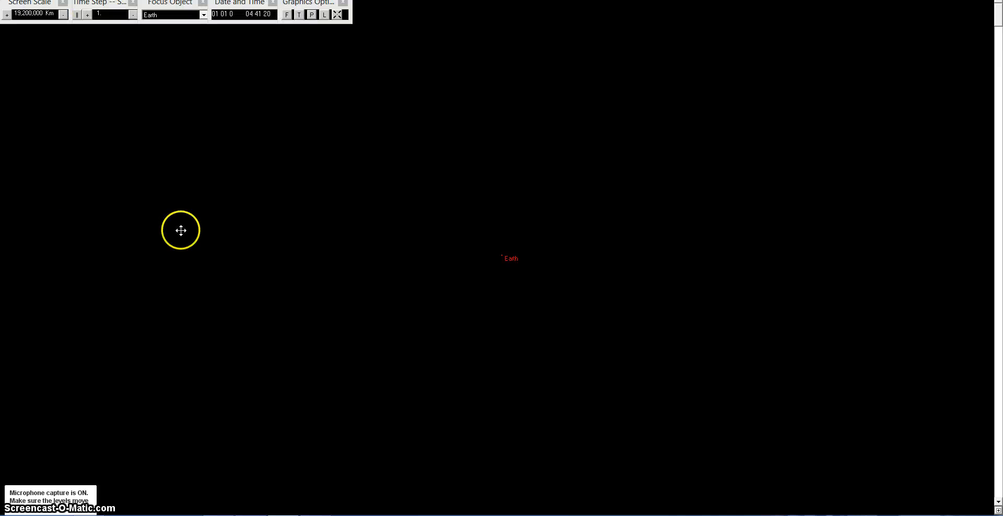
Step: Start creating a new object referenced to Earth and name it moon
click(312, 15)
click(26, 0)
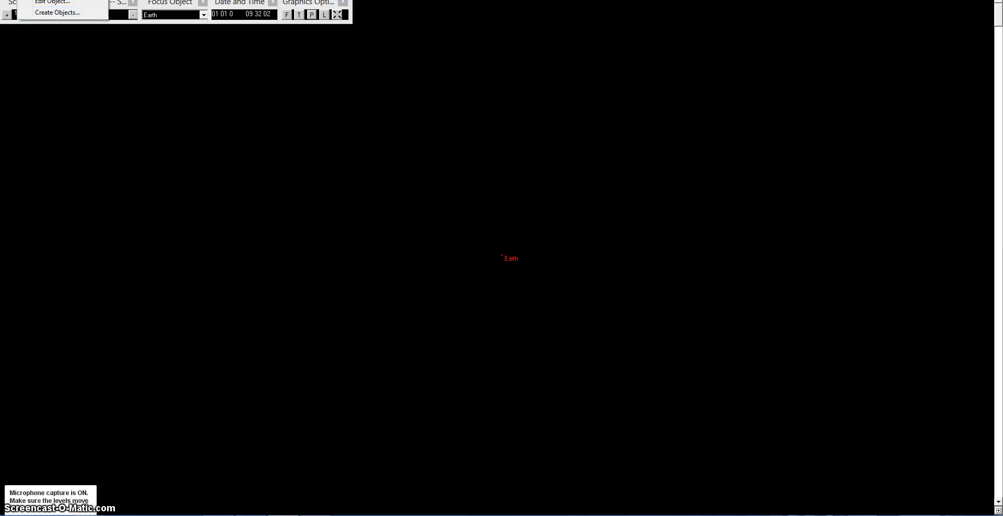
click(52, 12)
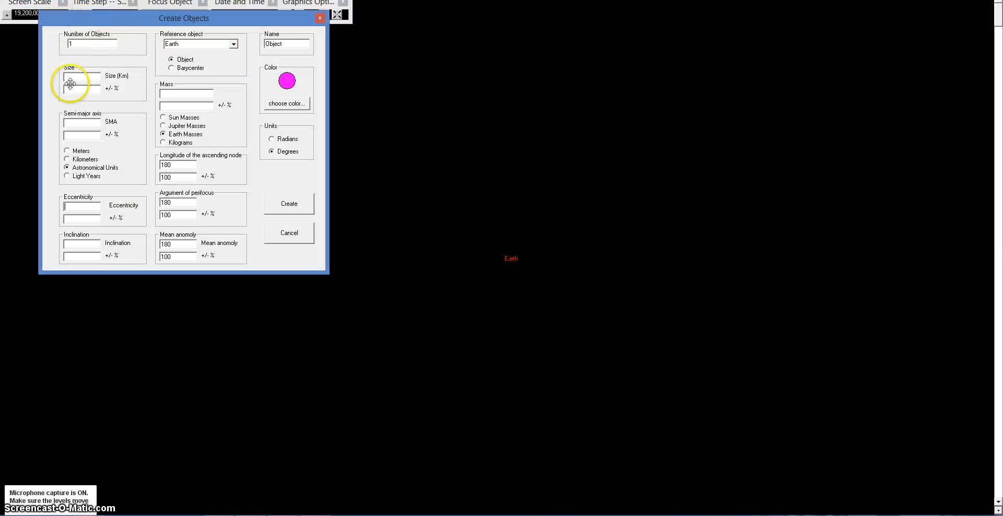
click(233, 45)
click(235, 45)
click(300, 42)
drag(300, 43, 238, 40)
text(moon)
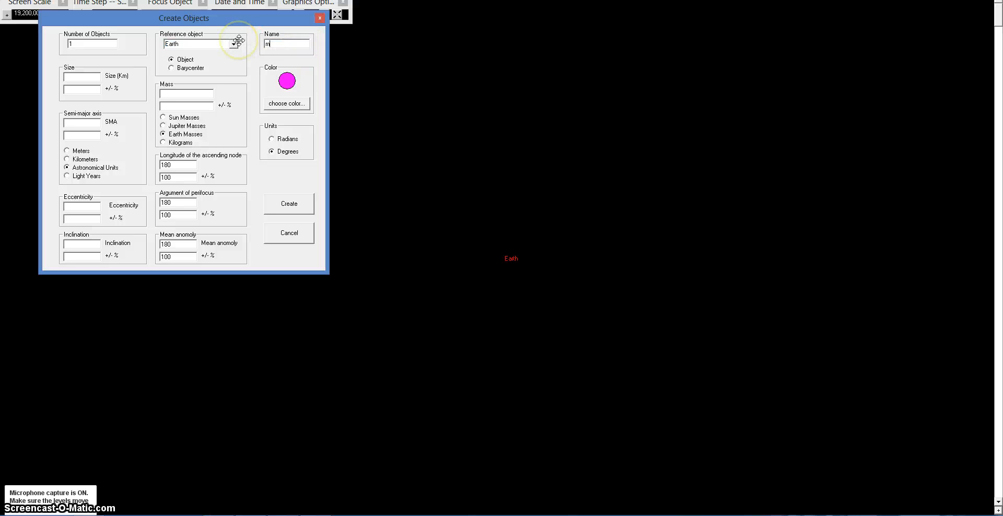
Step: Set the moon's colour to grey and switch its mass units to kilograms
click(286, 103)
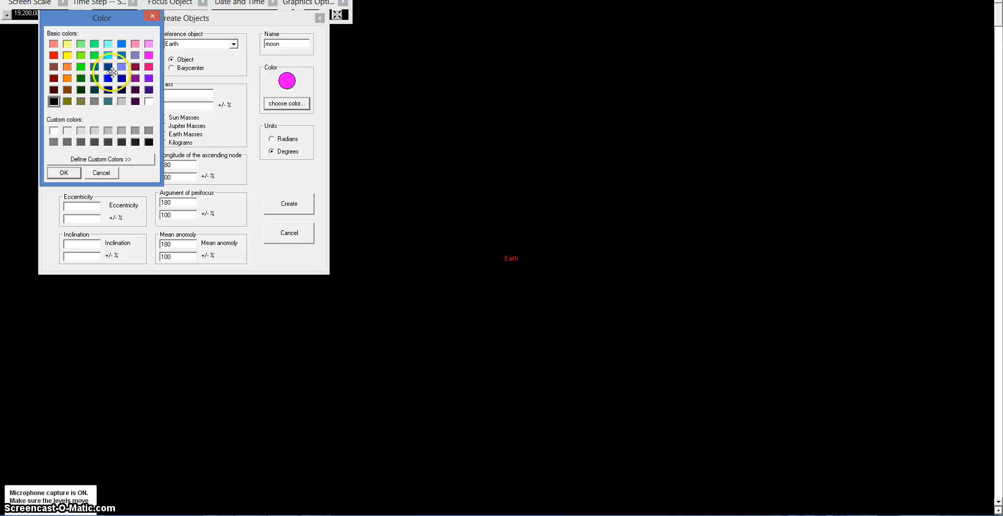
click(121, 101)
click(76, 166)
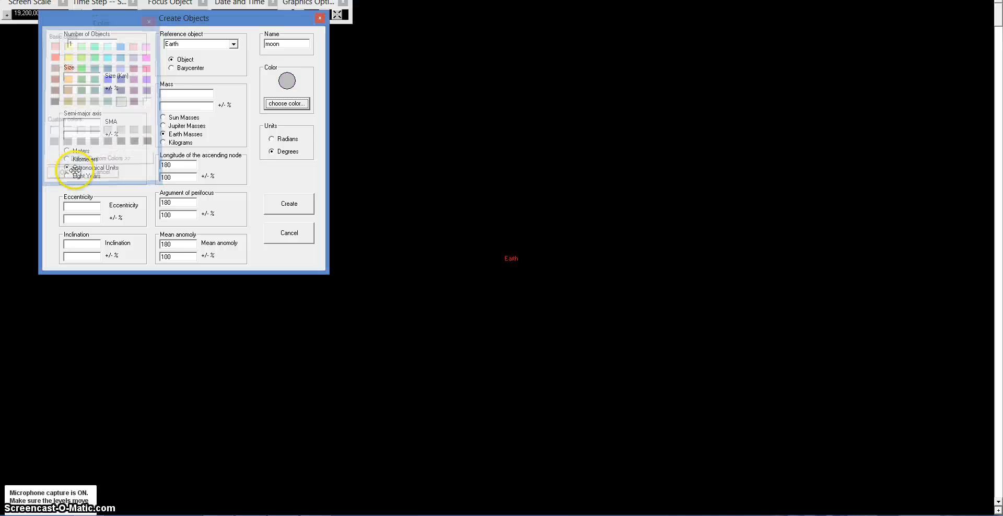
click(162, 143)
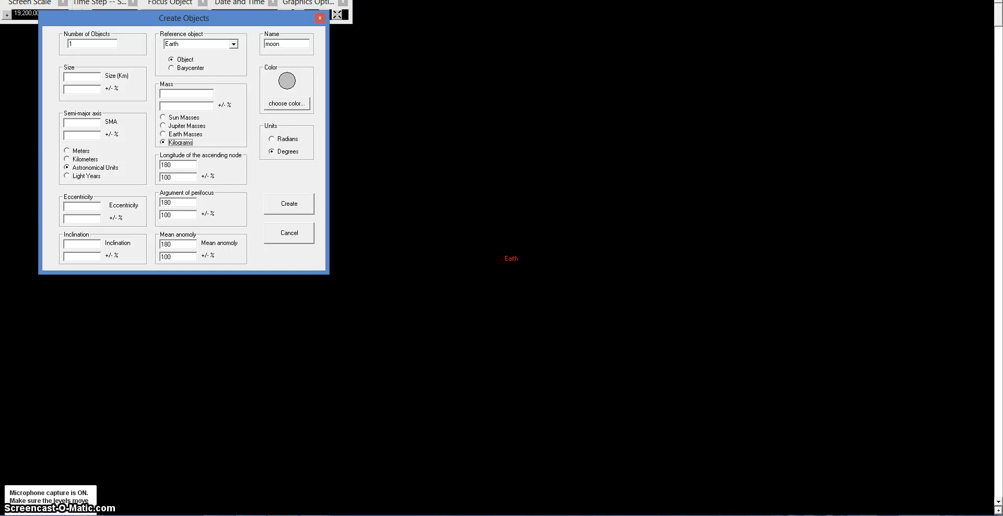
Step: Enter the eccentricity .0554 and inclination 5.16 from the NASA Moon facts page
key(alt+Tab)
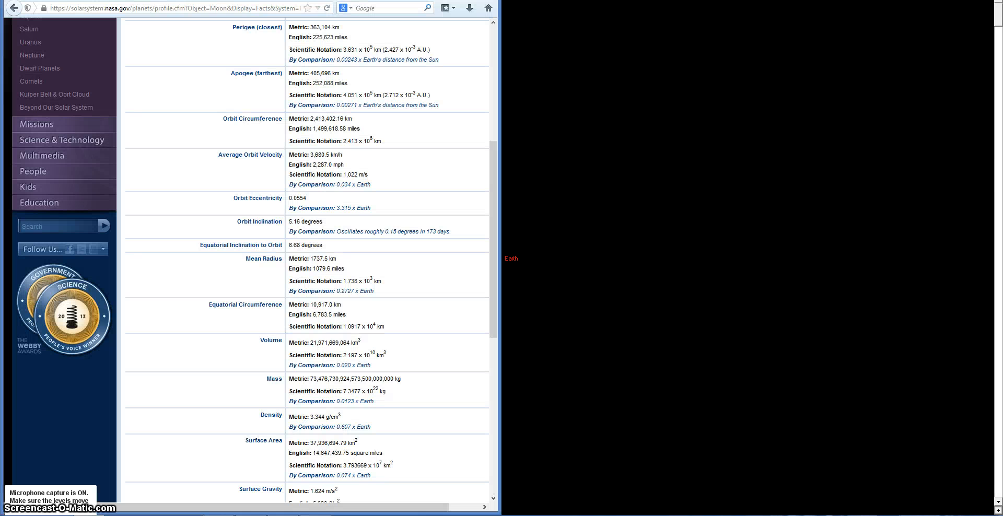
key(alt+Tab)
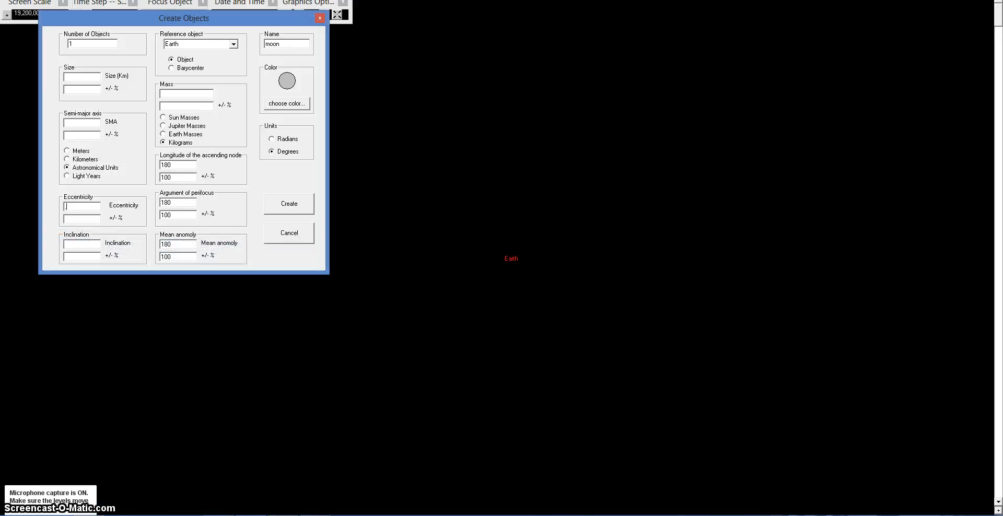
text(4)
key(alt+Tab)
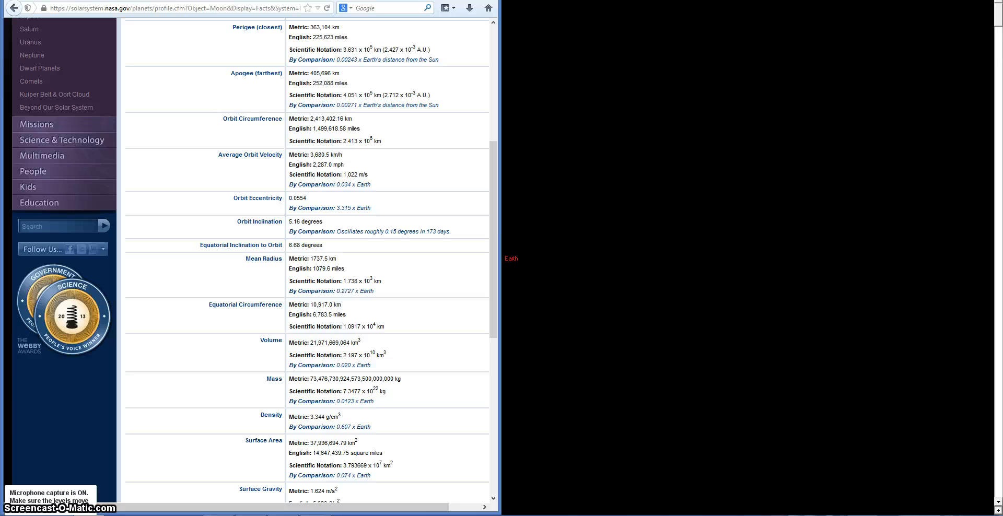
key(alt+Tab)
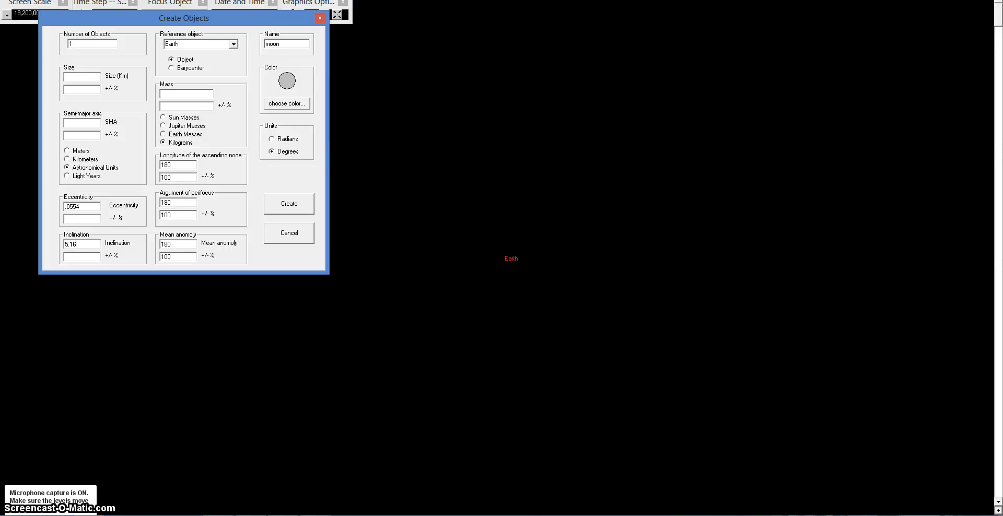
Step: Set the semi-major axis to 384400 in kilometres, as listed on the NASA page
key(alt+Tab)
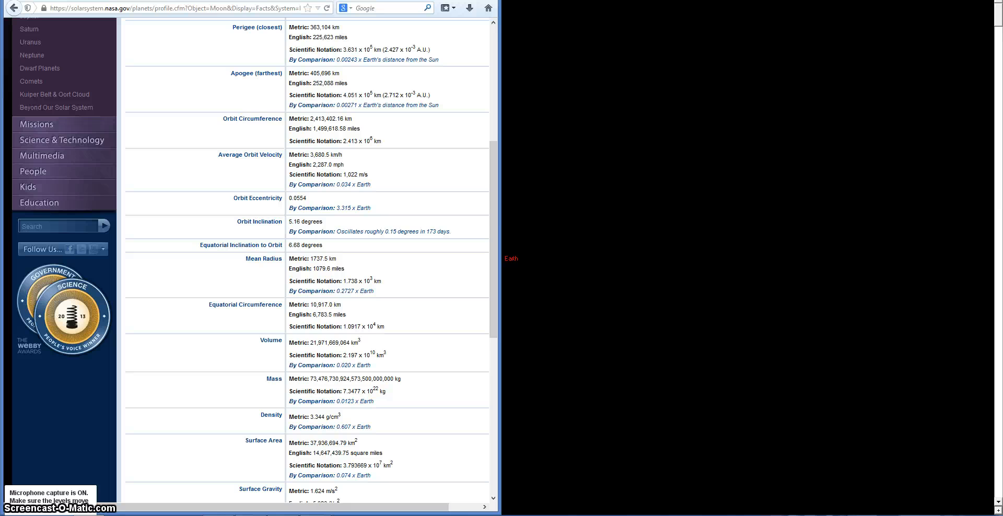
scroll(214, 348, up, 5)
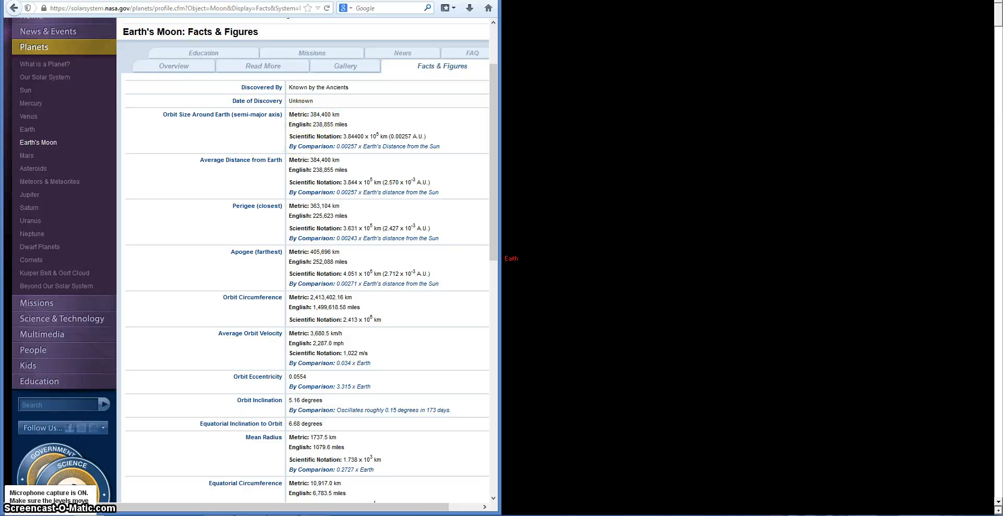
mouse_move(89, 515)
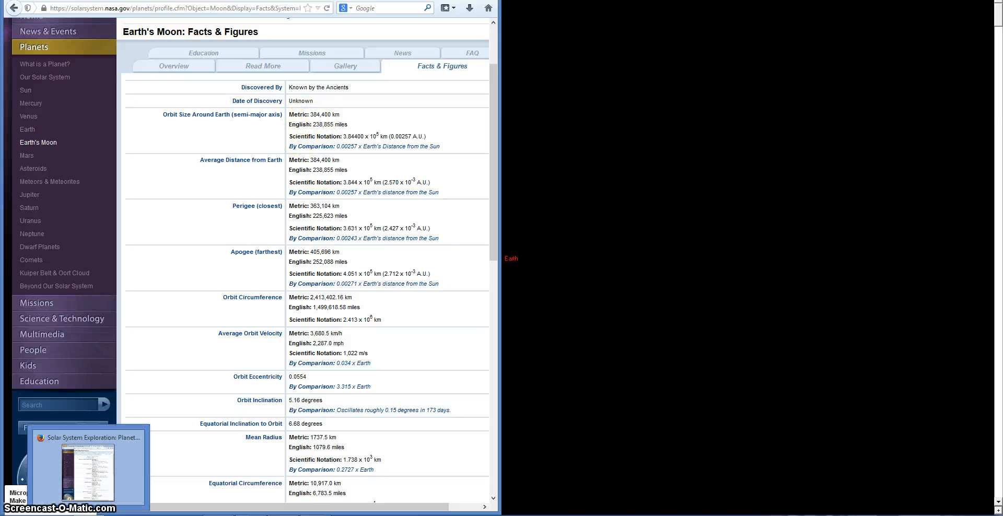
click(94, 514)
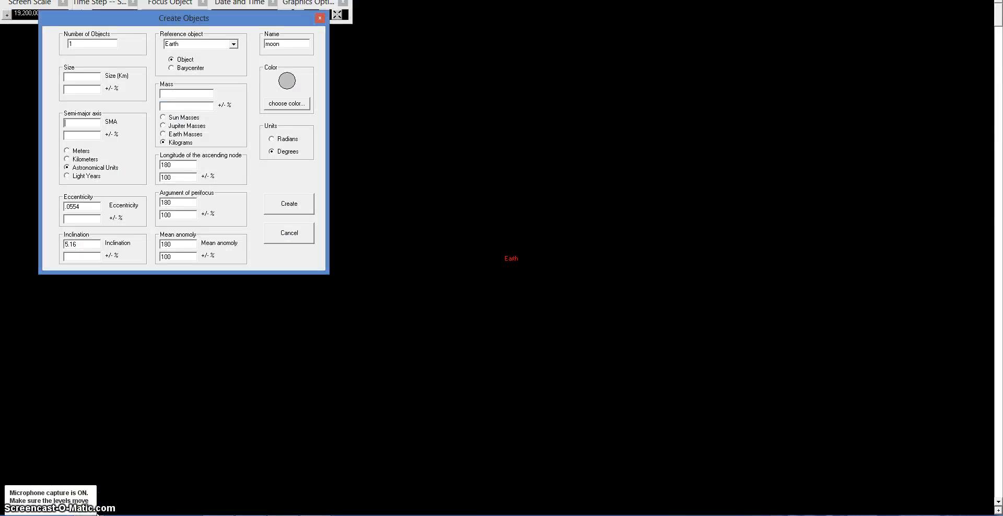
text(3)
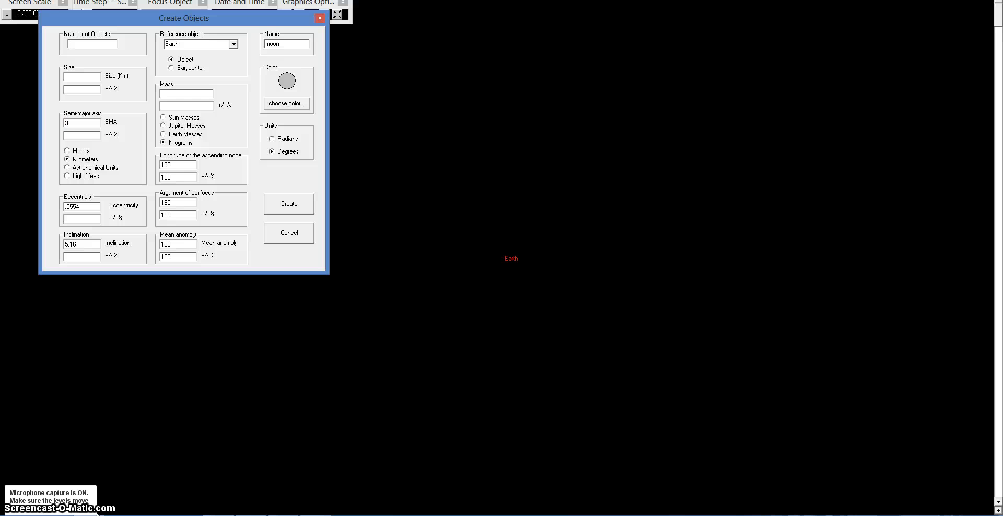
text(84400)
Step: Look up the Moon's mass on the NASA page and set the mass to 7.3477e+22 kilograms
click(89, 515)
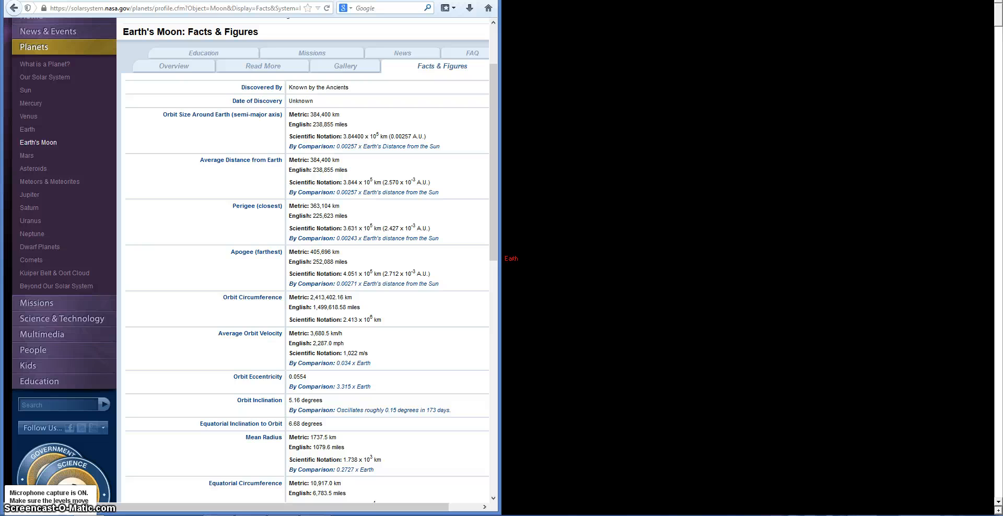
scroll(305, 335, down, 6)
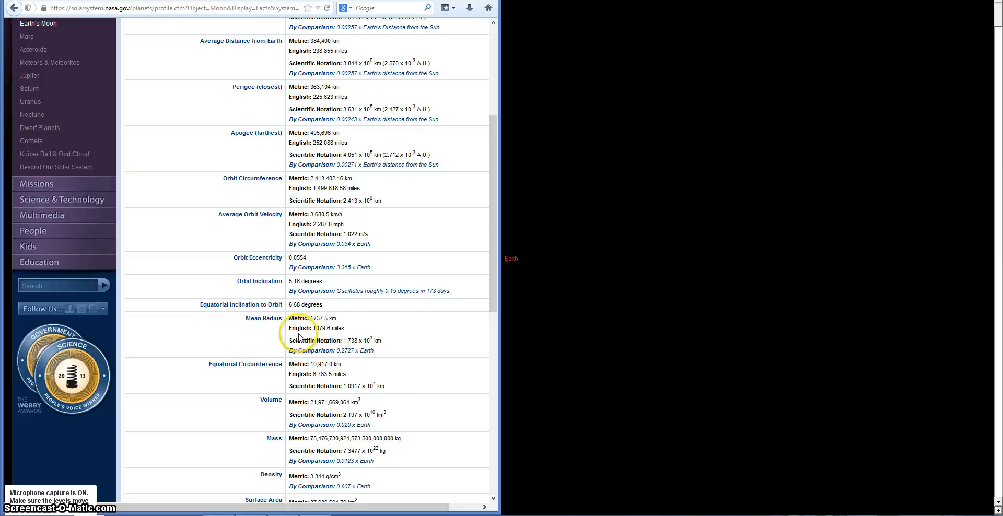
scroll(250, 337, down, 6)
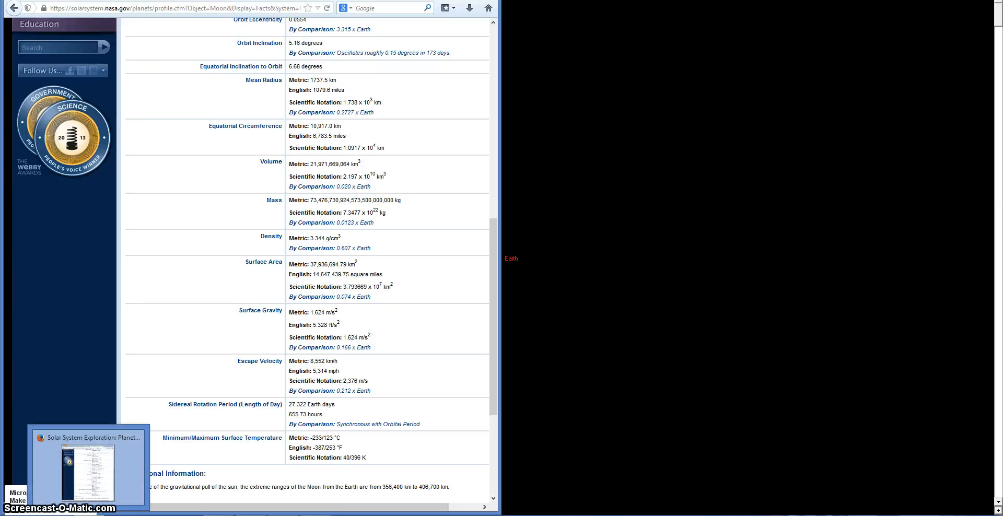
click(88, 515)
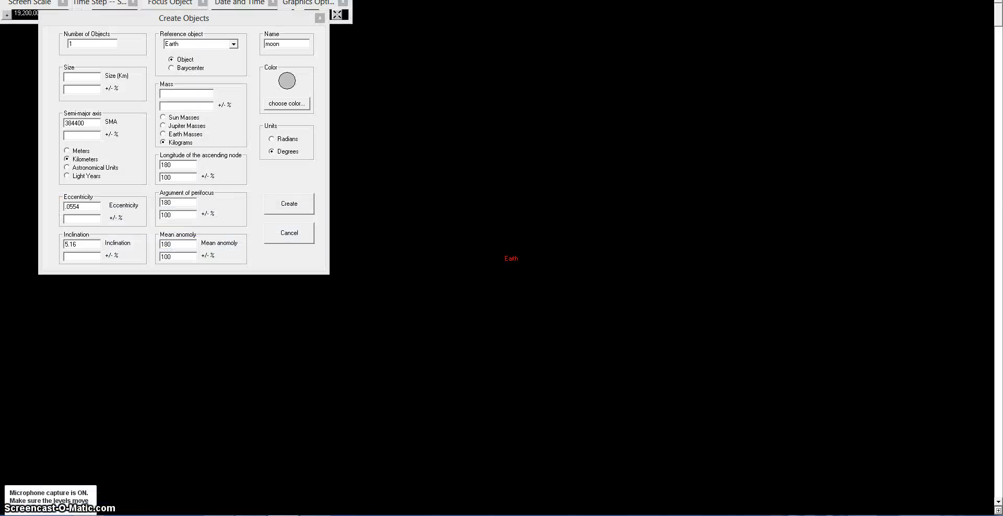
click(184, 94)
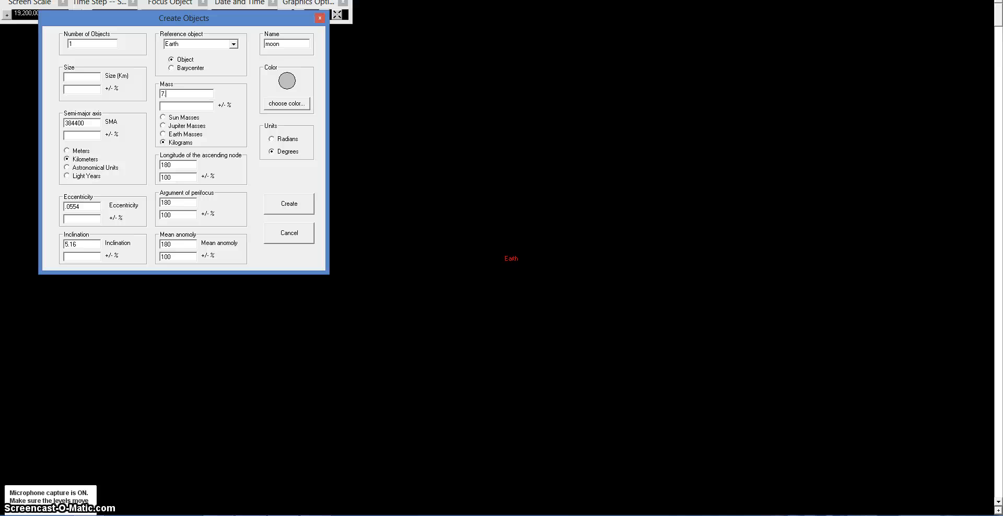
click(88, 515)
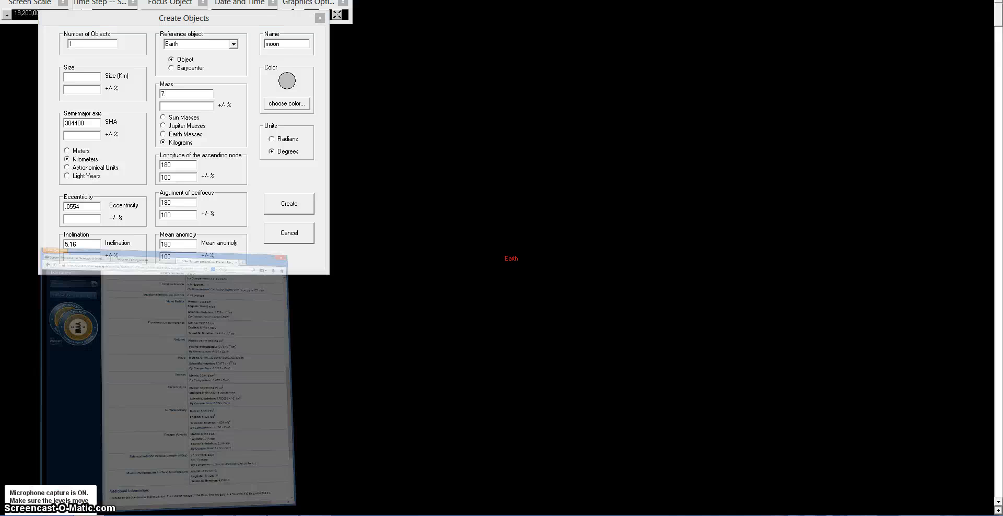
click(88, 515)
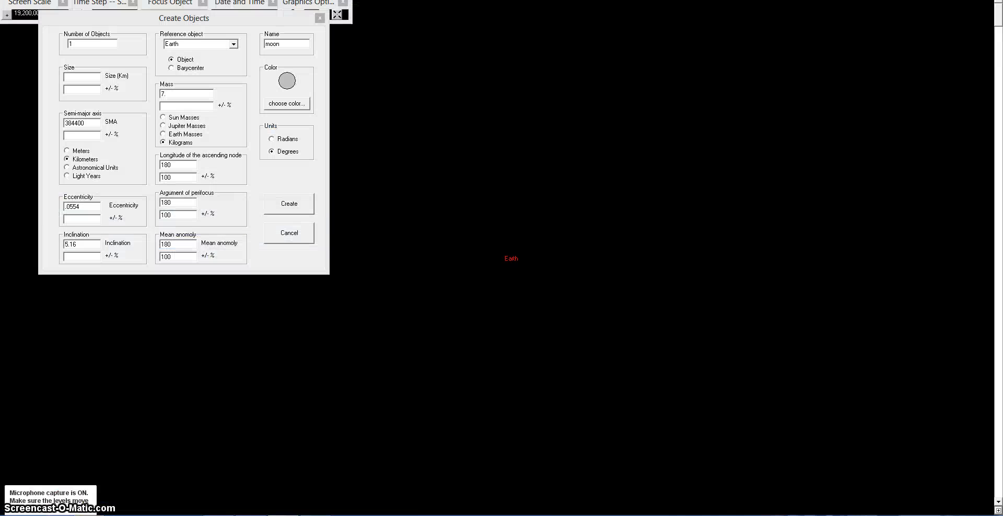
text(7.34)
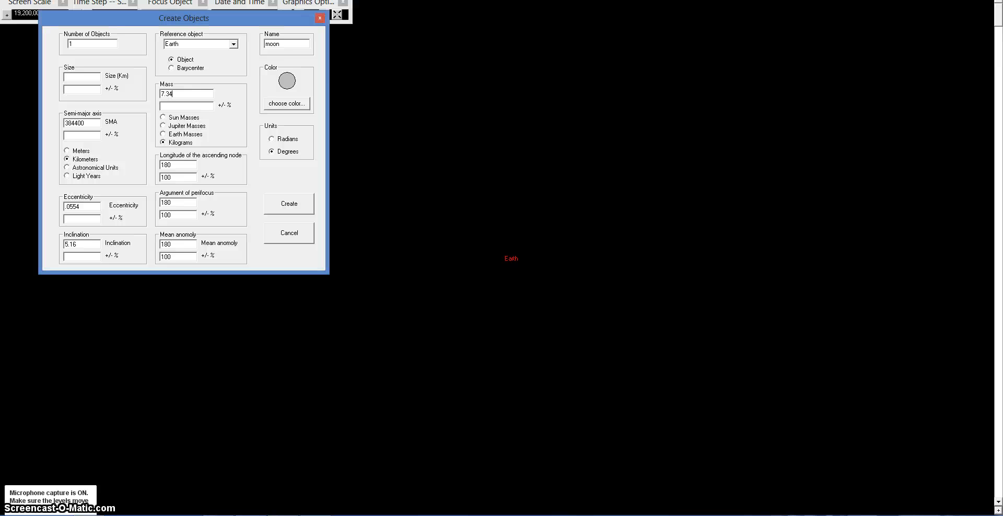
text(77e+22)
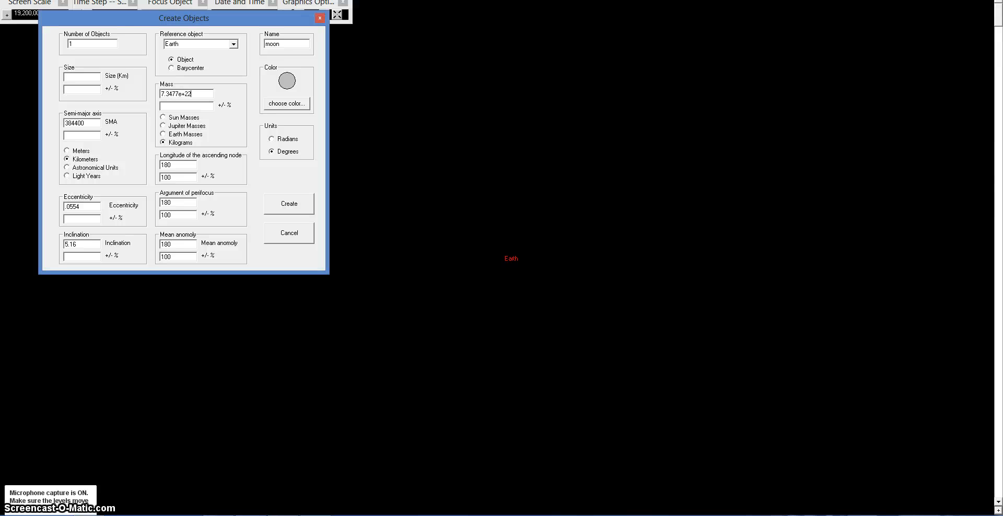
click(89, 515)
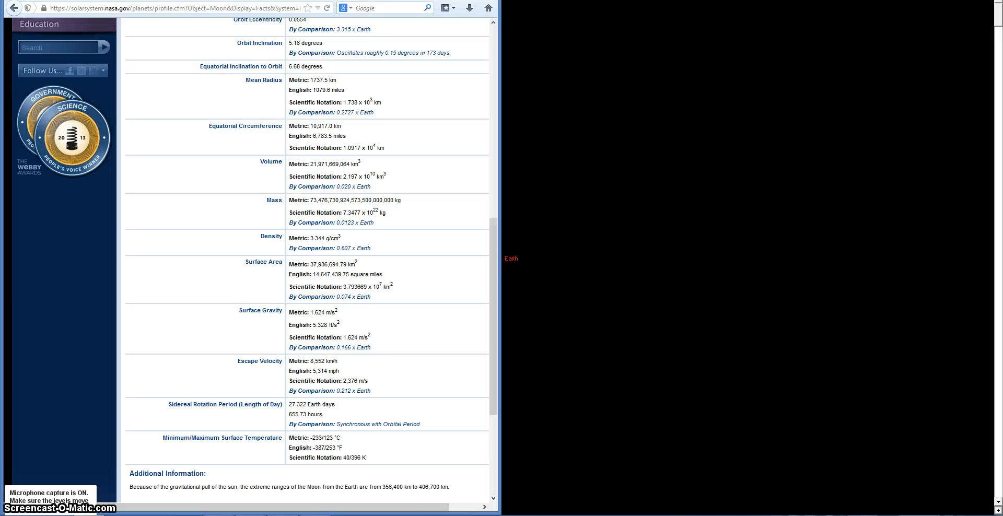
click(89, 515)
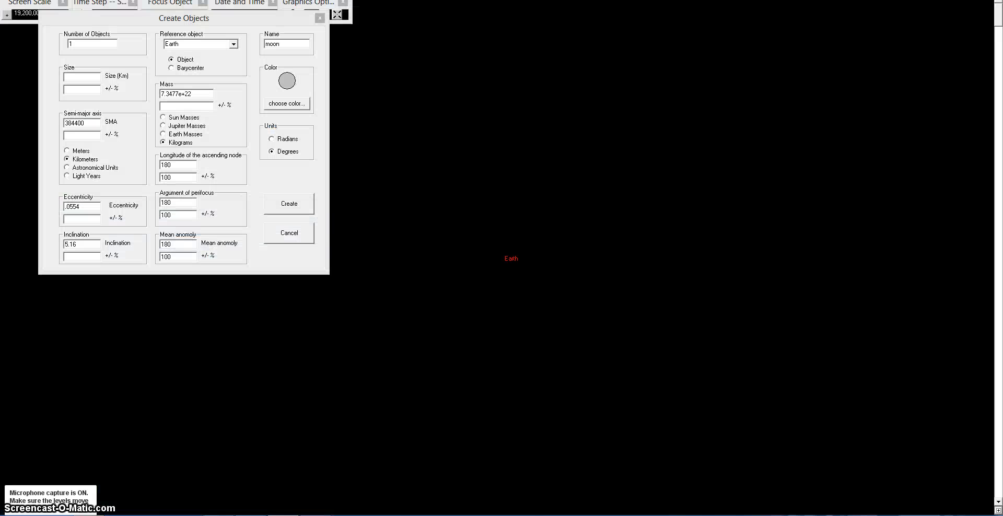
Step: Calculate the Moon's diameter from its 1737.5 km radius in Calculator and set the size to 3475 km
click(88, 515)
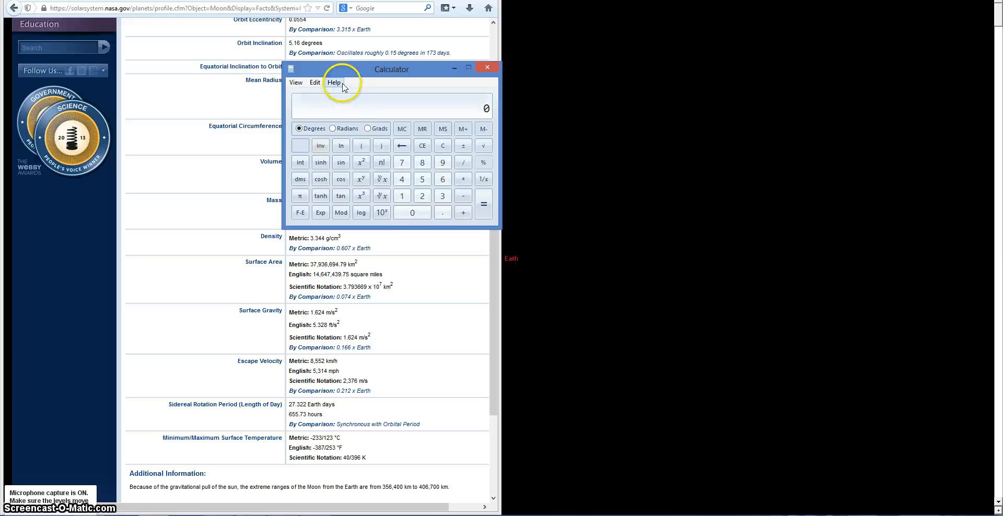
drag(343, 67, 619, 156)
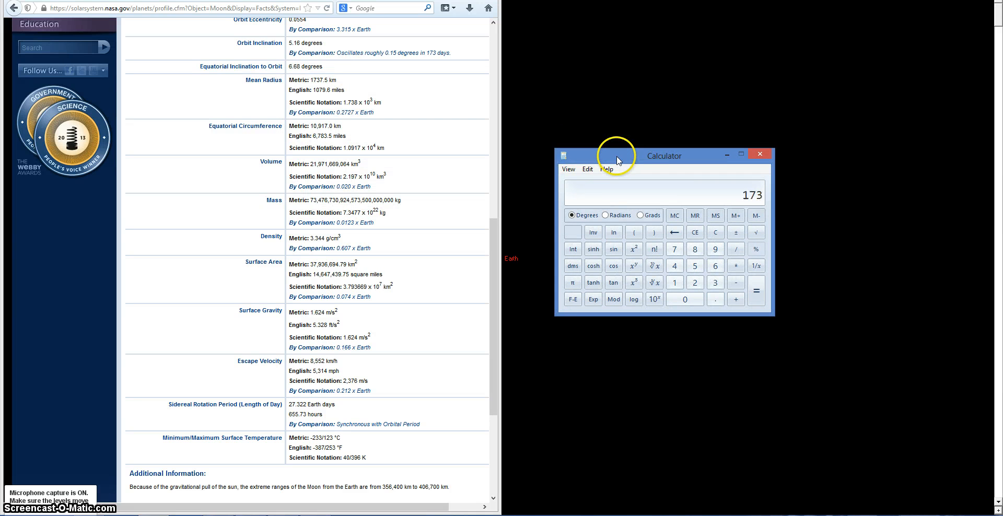
text(7.5*2)
key(Return)
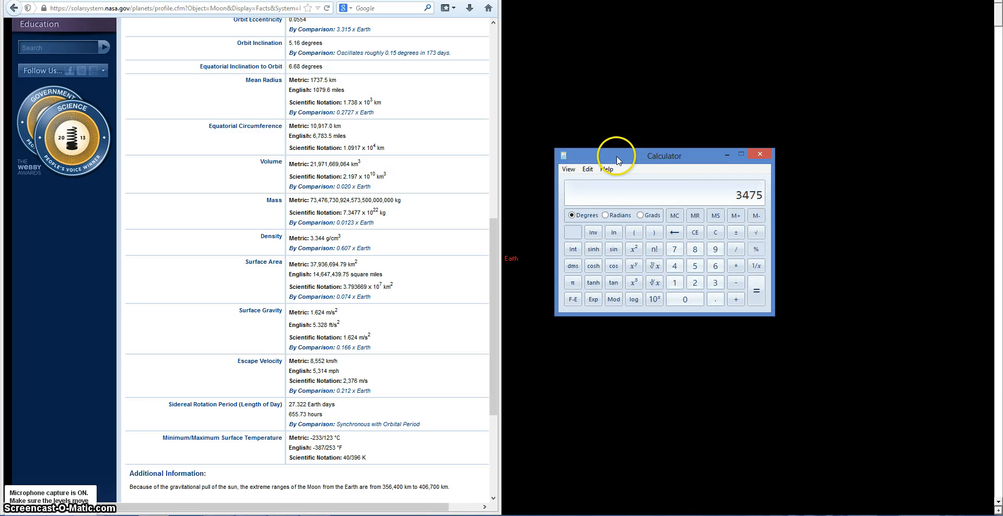
click(125, 264)
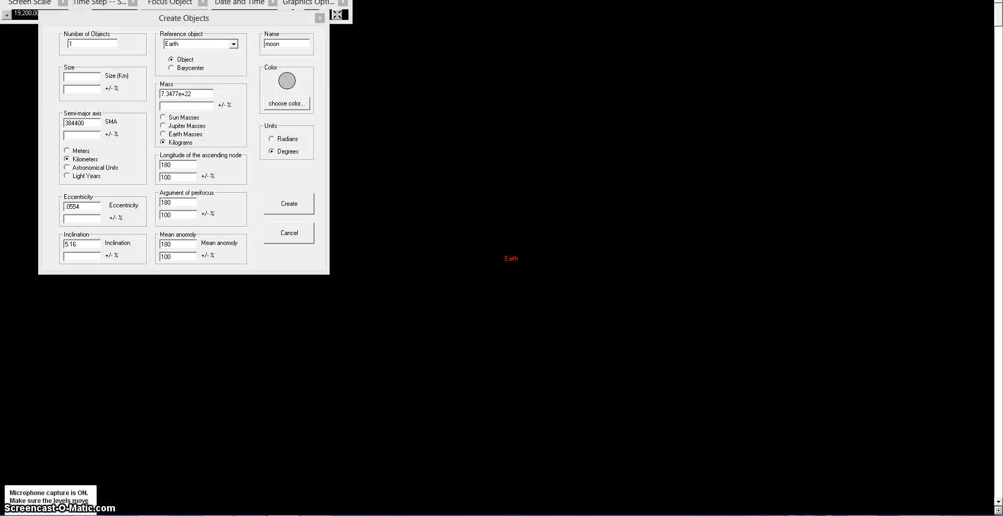
click(283, 515)
text(3475)
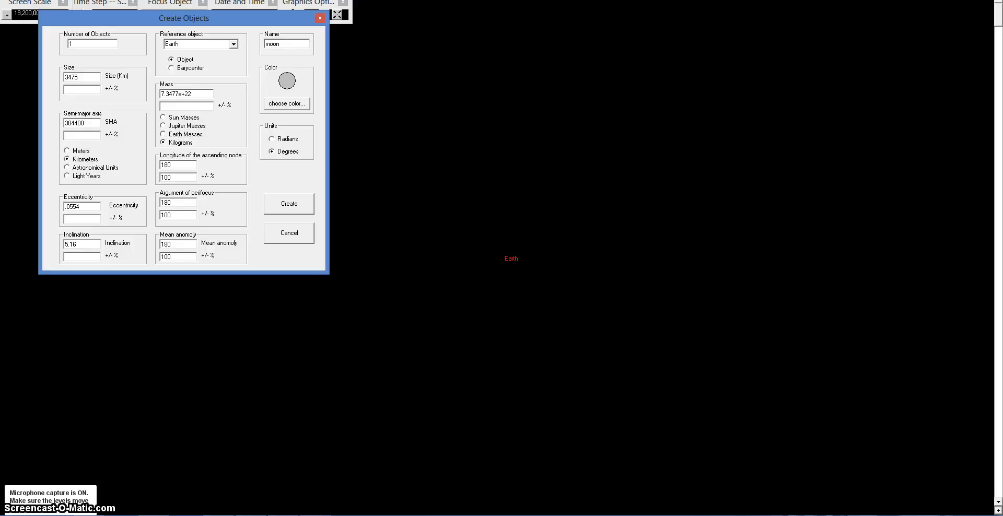
Step: Create the Moon object with the entered properties and start the simulation running
click(296, 202)
click(277, 17)
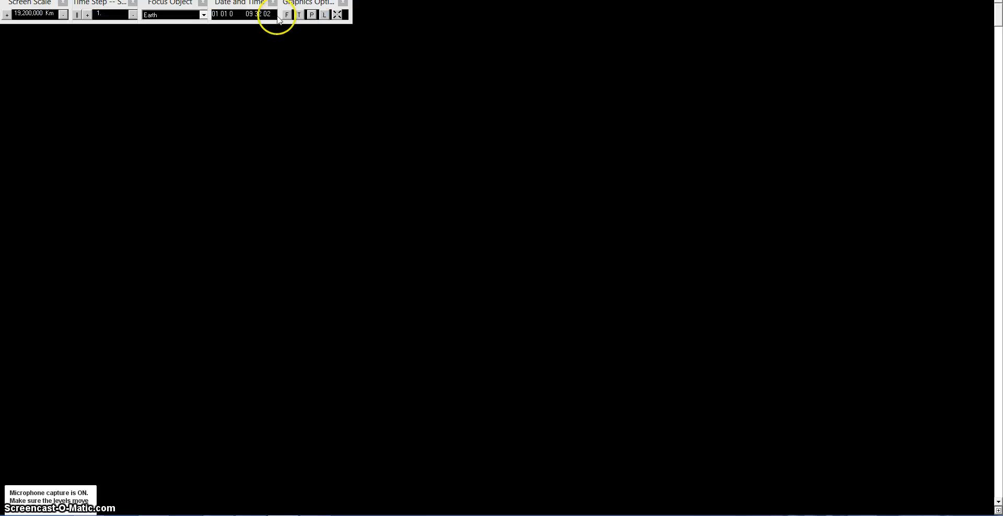
Step: Open the Graphics Options panel, move it aside, and toggle its display options for the scene
click(312, 15)
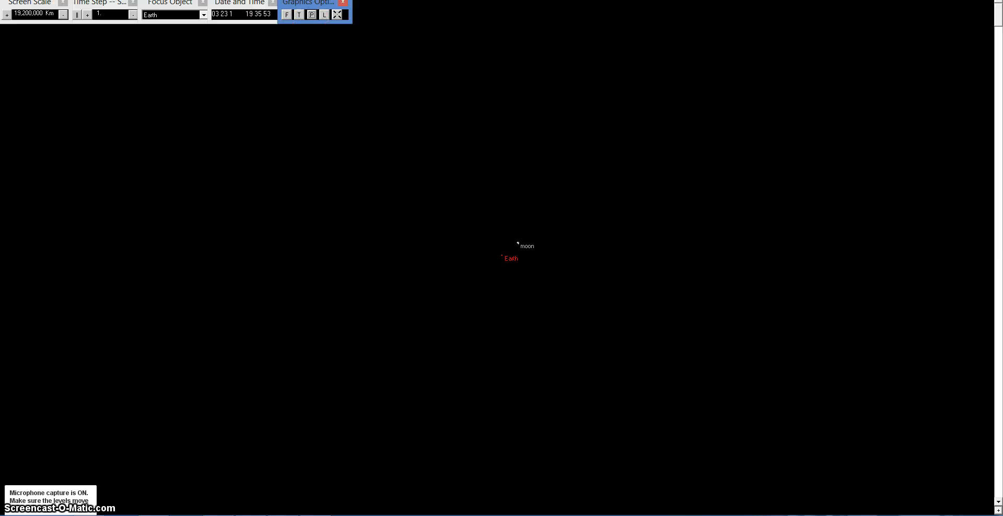
mouse_move(309, 3)
mouse_down()
mouse_move(376, 12)
mouse_move(326, 3)
mouse_up()
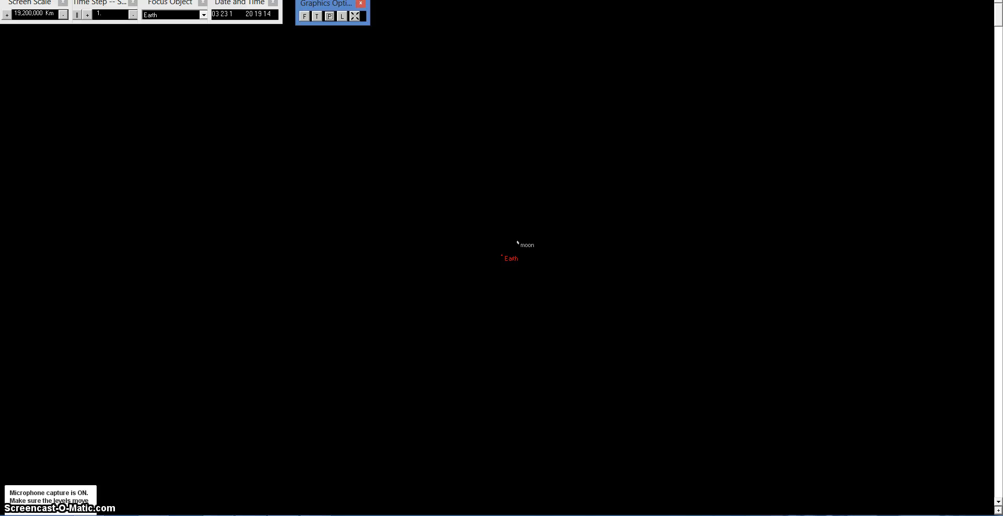
click(317, 16)
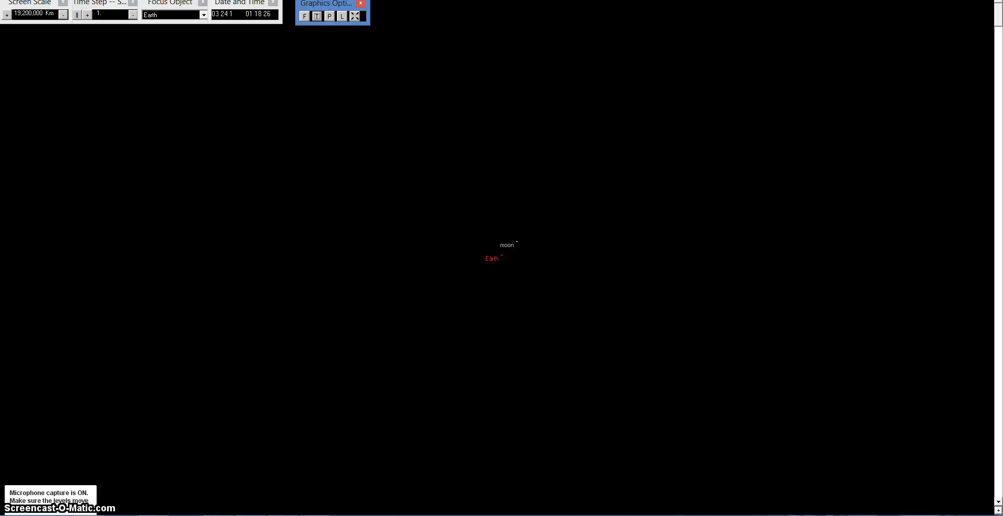
click(304, 16)
click(305, 18)
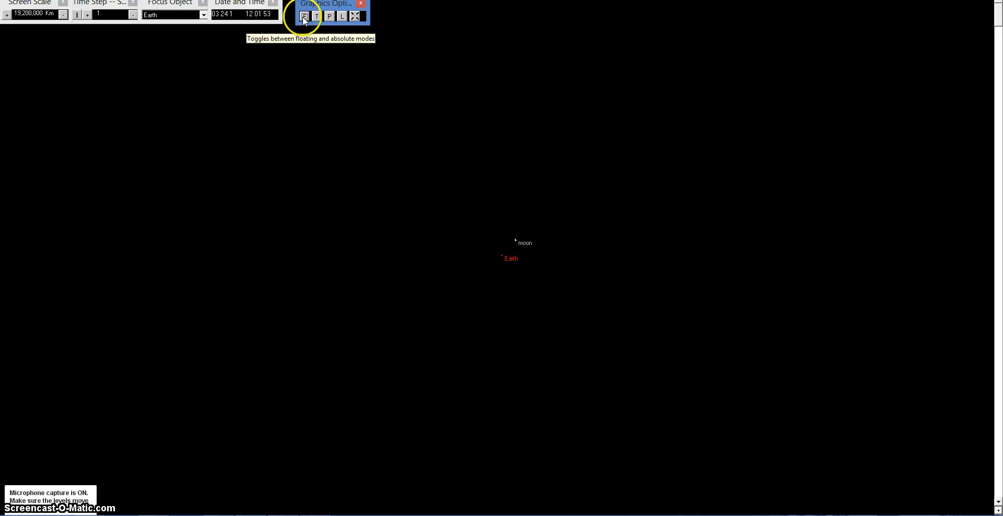
click(343, 18)
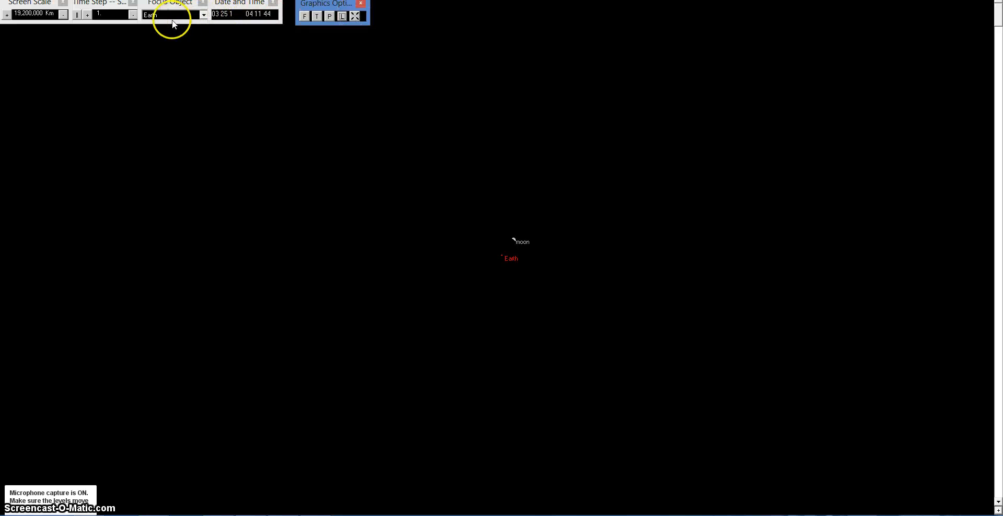
Step: Switch the focus object to the moon and back to Earth
click(205, 14)
click(187, 30)
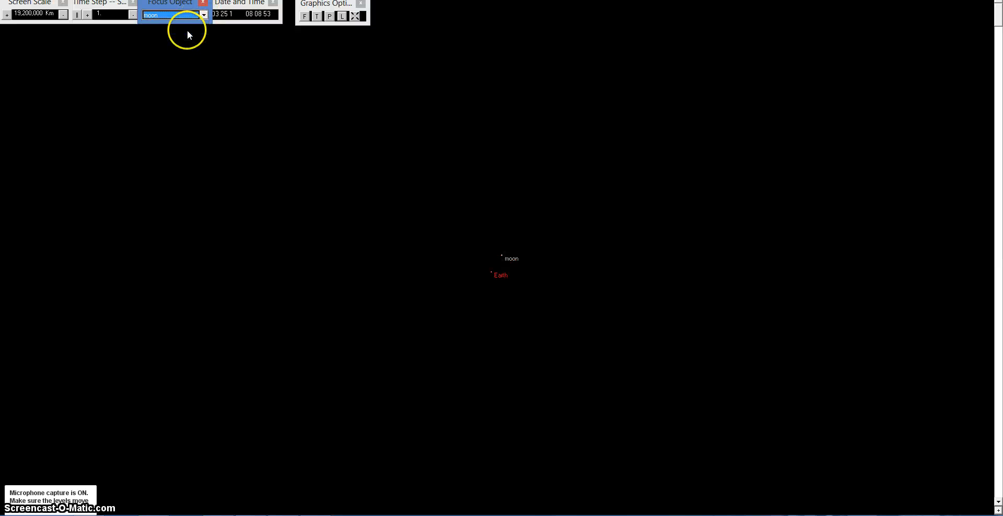
click(204, 14)
click(185, 24)
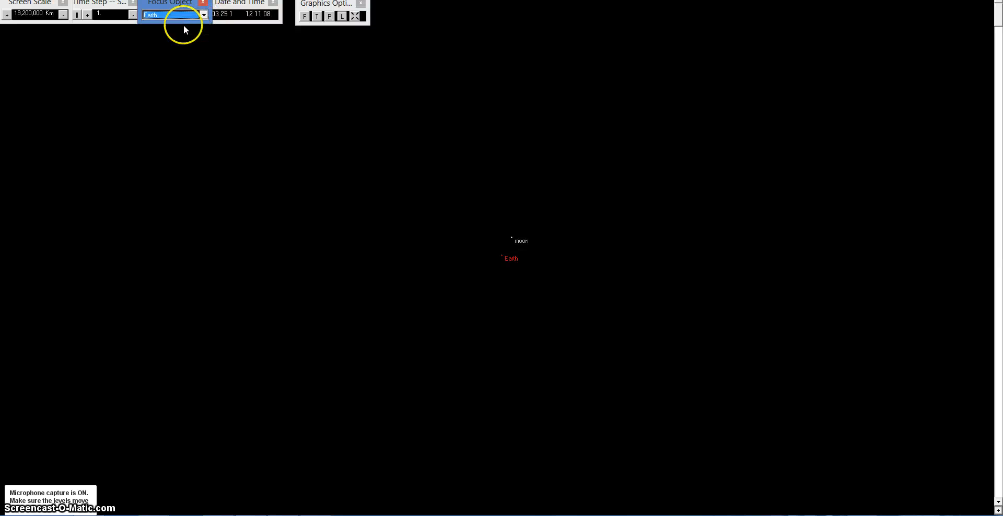
Step: Raise the time step to 512 to watch the Moon orbit, then toggle orbit trails in Graphics Options
click(133, 15)
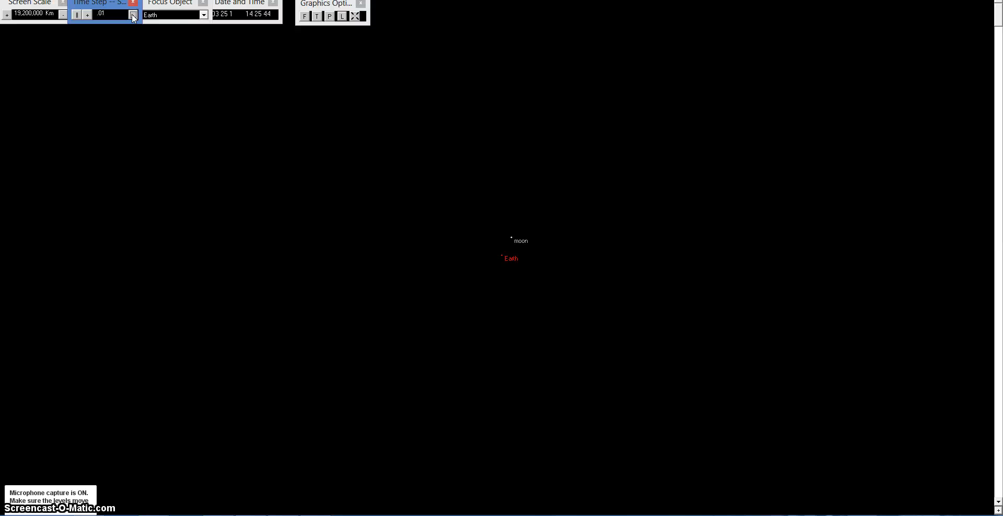
click(87, 16)
click(87, 15)
click(87, 15)
click(88, 15)
click(87, 15)
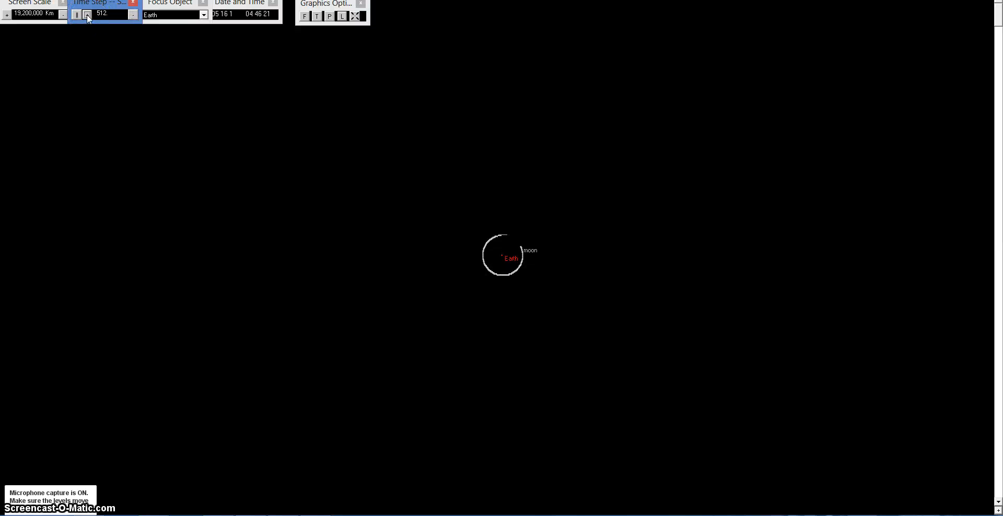
click(317, 16)
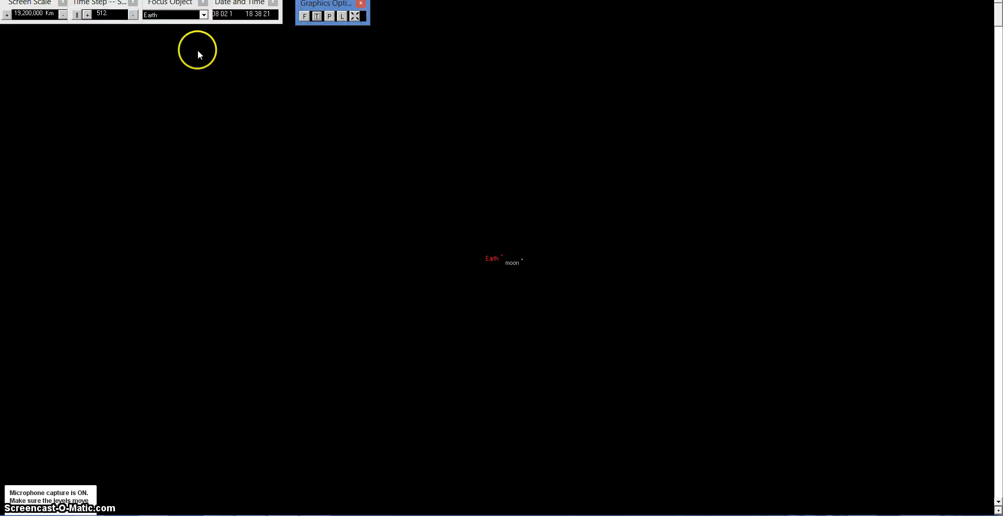
Step: Change the screen scale to 3,792,593 km to view the Earth–Moon system up close
click(63, 15)
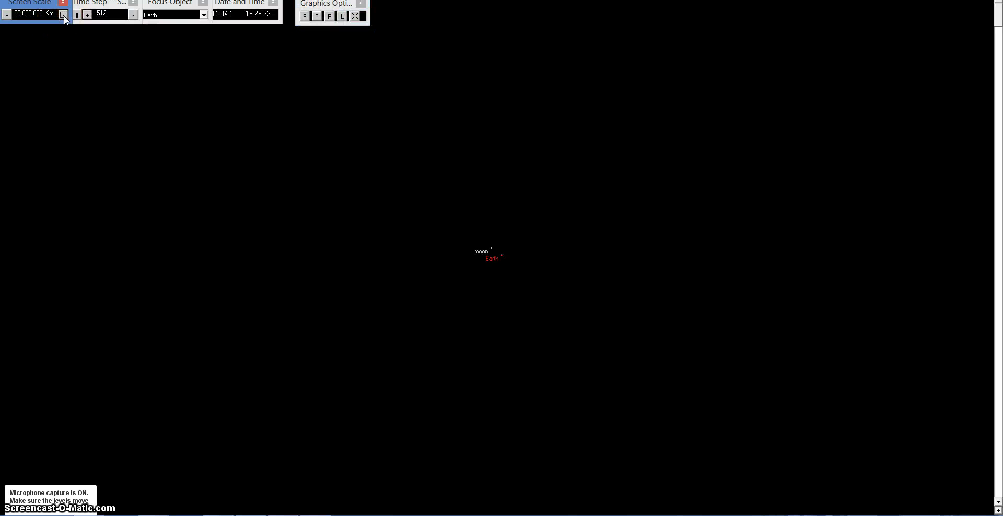
click(63, 16)
click(7, 16)
click(6, 15)
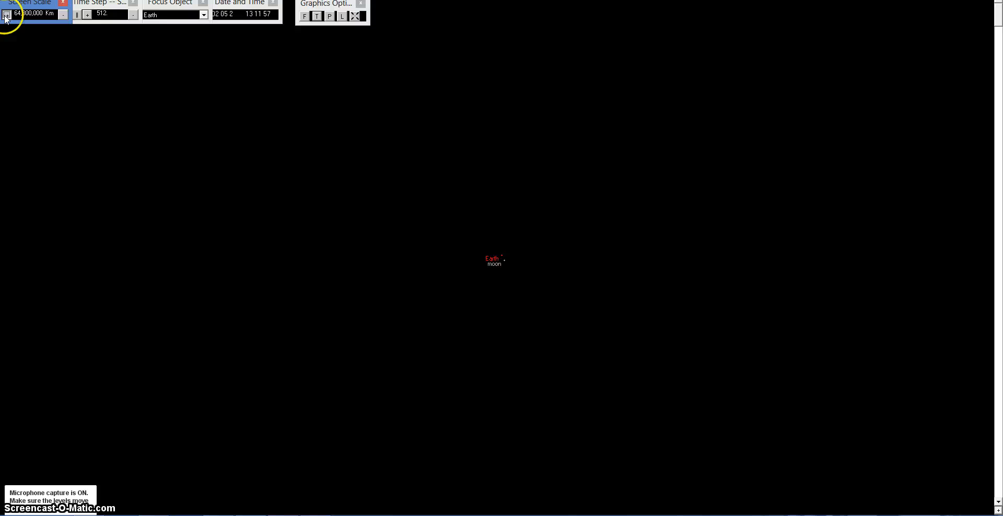
click(6, 15)
click(7, 15)
click(7, 16)
click(6, 15)
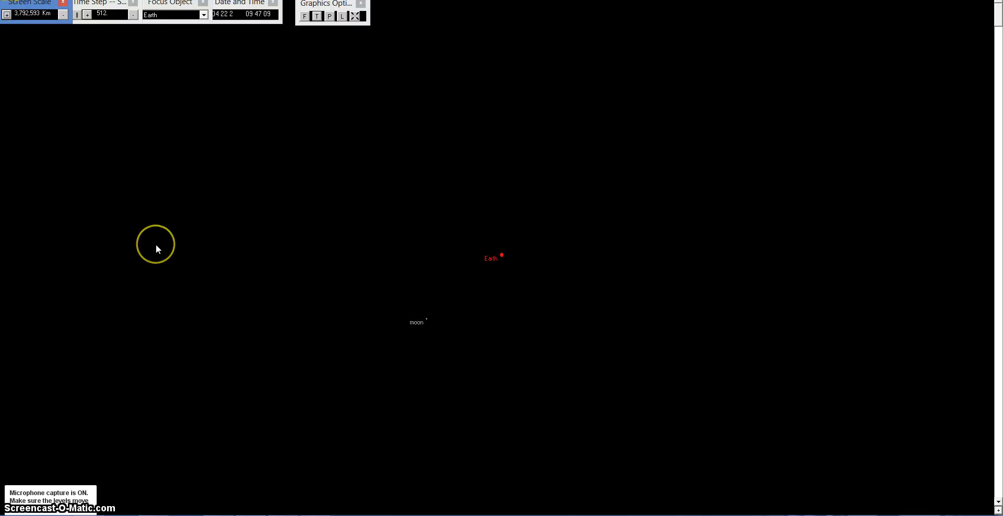